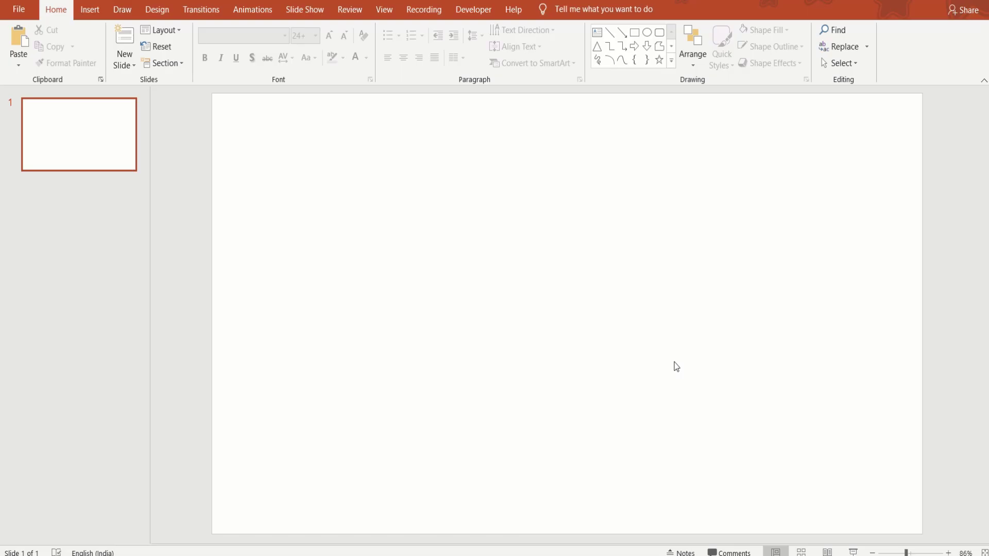
Step: Draw a text box near the slide centre holding a '/' in Road Rage at 270 pt
{"action": "left_click", "coordinate": [598, 32]}
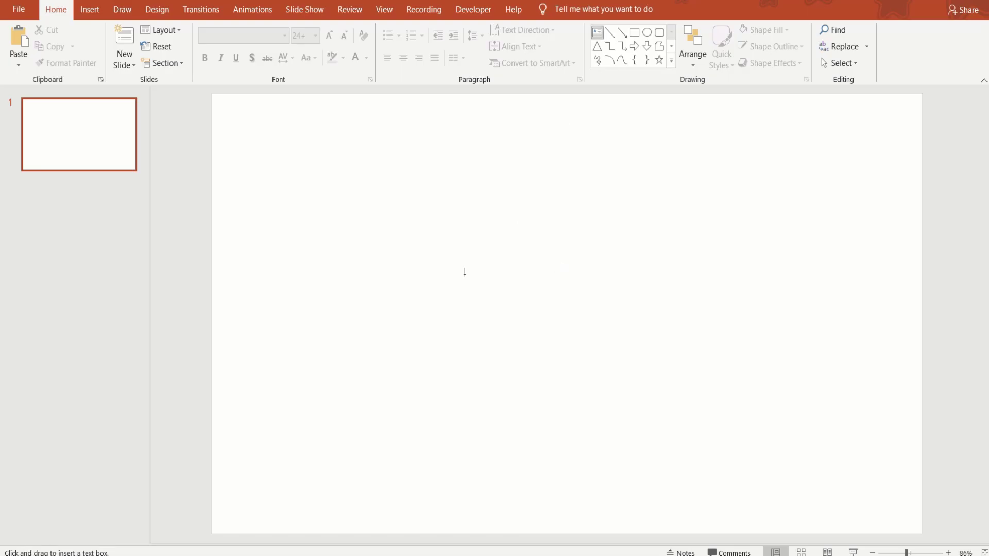
{"action": "left_click_drag", "start_coordinate": [461, 266], "coordinate": [601, 318]}
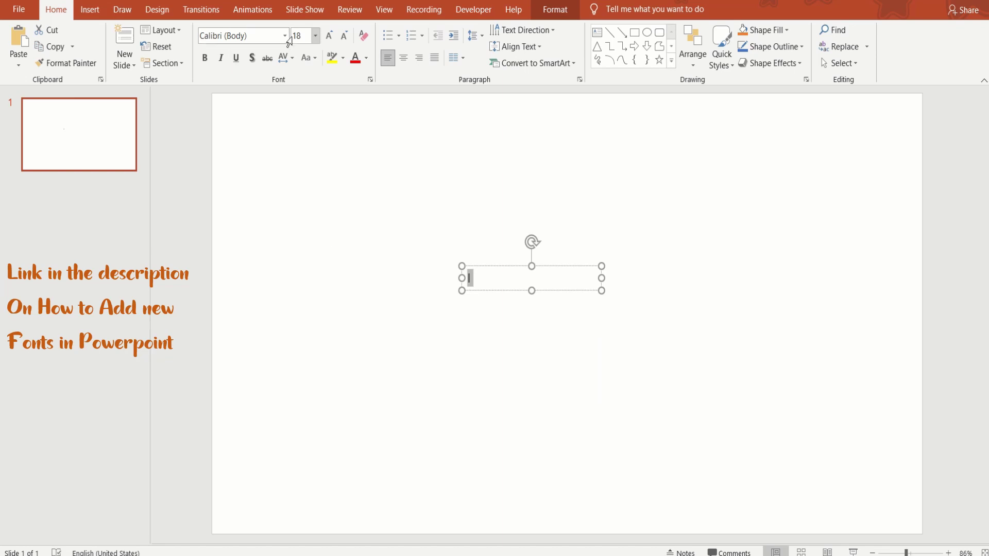
{"action": "left_click", "coordinate": [285, 37]}
{"action": "left_click", "coordinate": [286, 37]}
{"action": "type", "text": "Road Rage"}
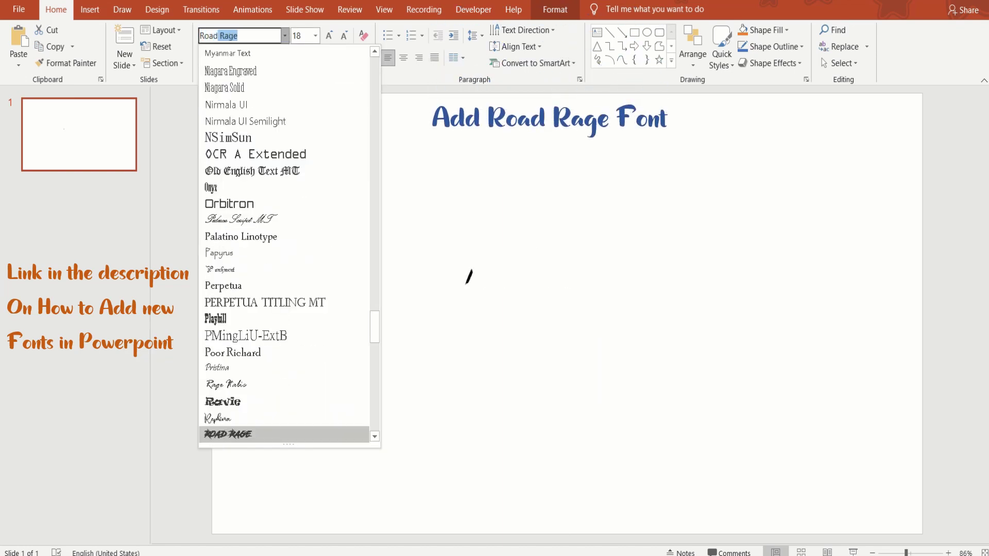
{"action": "key", "text": "Return"}
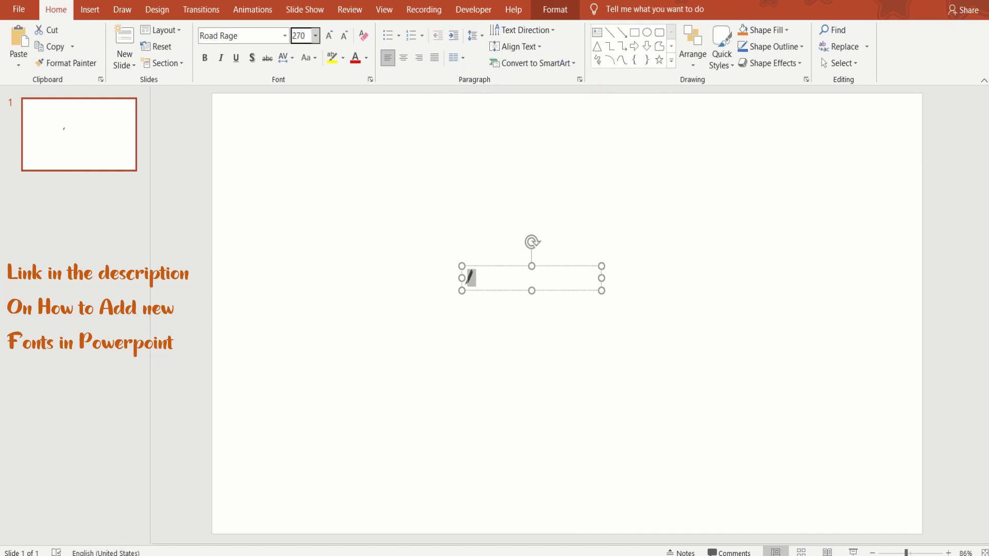
{"action": "key", "text": "Return"}
Step: Move the slash up-left and cover it with a rectangle that has no outline
{"action": "left_click", "coordinate": [540, 342]}
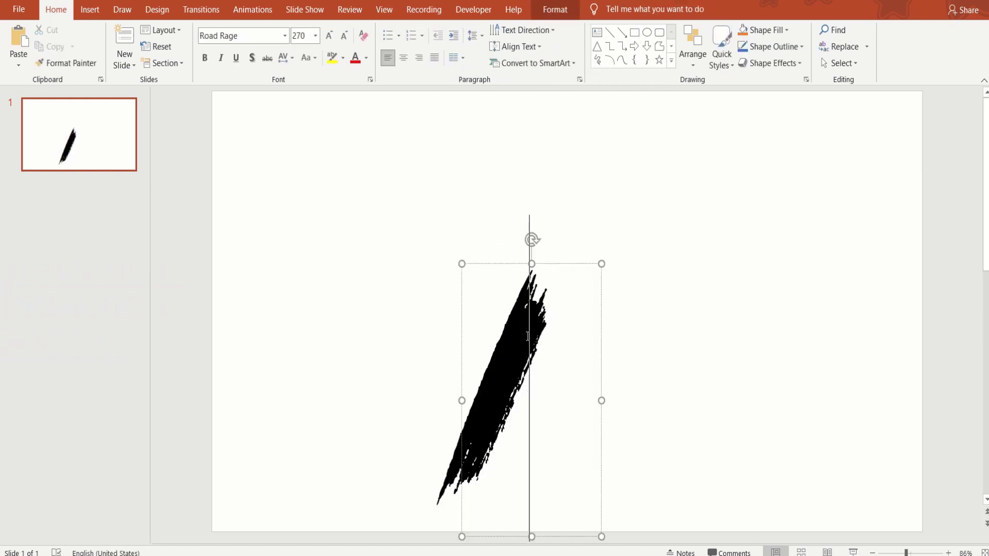
{"action": "left_click_drag", "start_coordinate": [574, 264], "coordinate": [503, 164]}
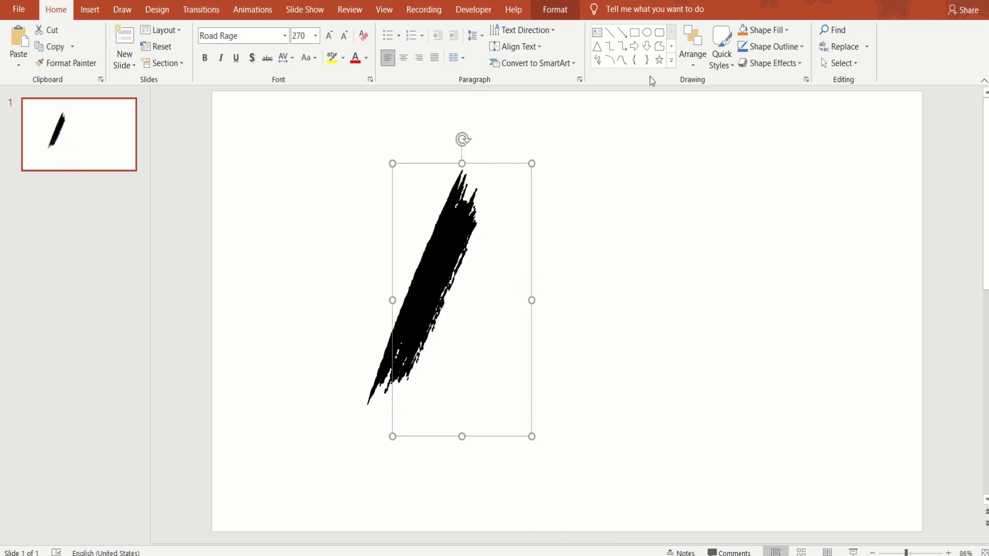
{"action": "left_click", "coordinate": [655, 182]}
{"action": "left_click", "coordinate": [638, 36]}
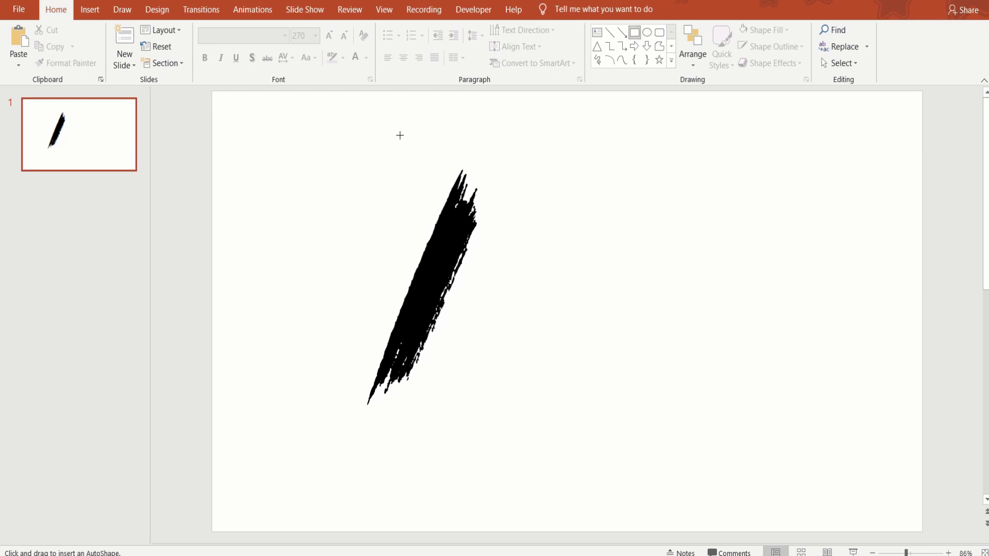
{"action": "left_click_drag", "start_coordinate": [365, 128], "coordinate": [491, 442]}
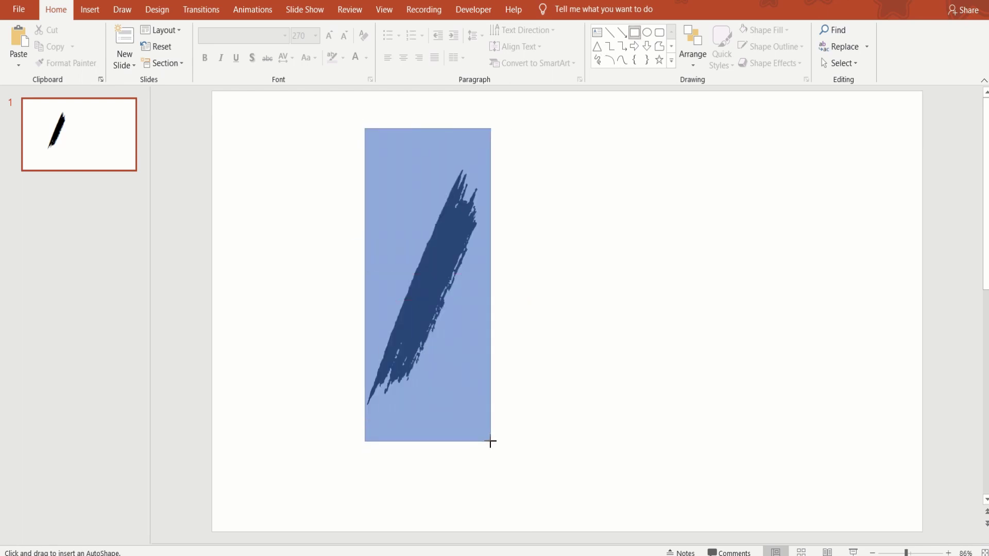
{"action": "left_click", "coordinate": [493, 53]}
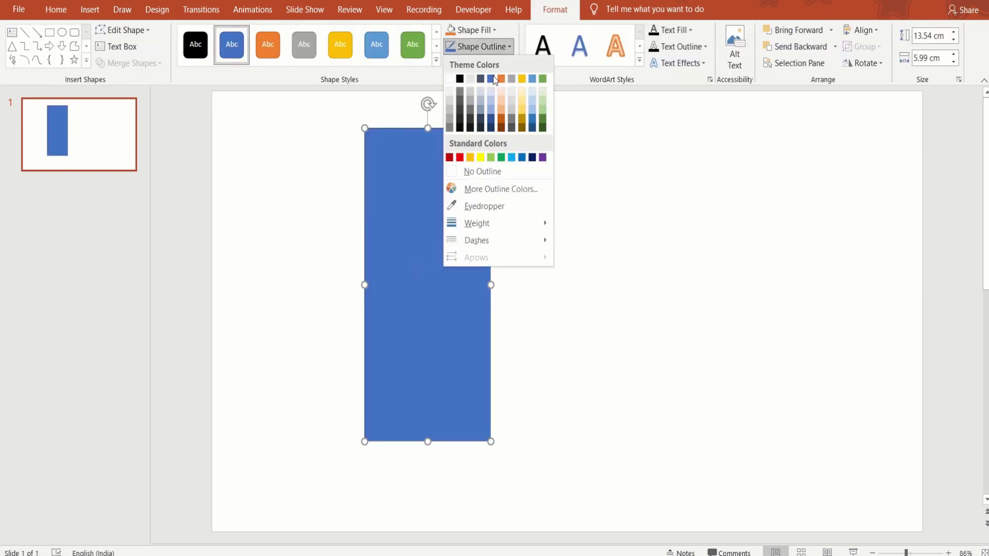
{"action": "left_click", "coordinate": [481, 170]}
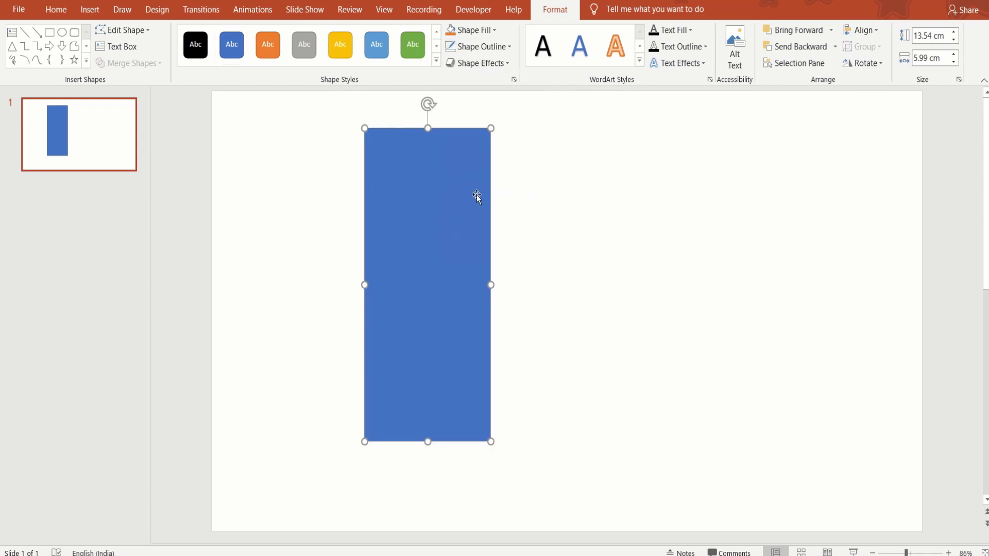
Step: Send the rectangle to back and intersect it with the slash to form a brush shape
{"action": "right_click", "coordinate": [453, 217]}
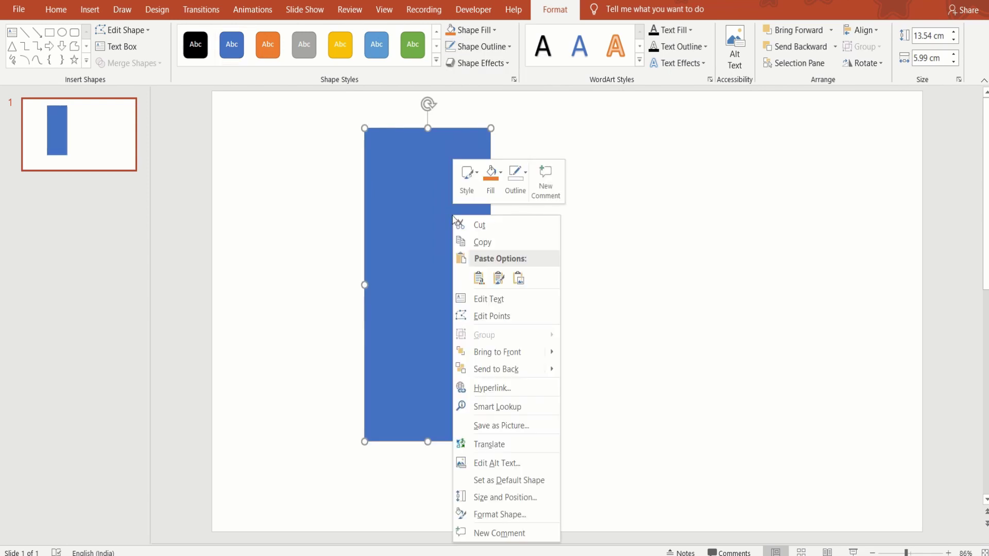
{"action": "left_click", "coordinate": [512, 369]}
{"action": "left_click", "coordinate": [510, 368]}
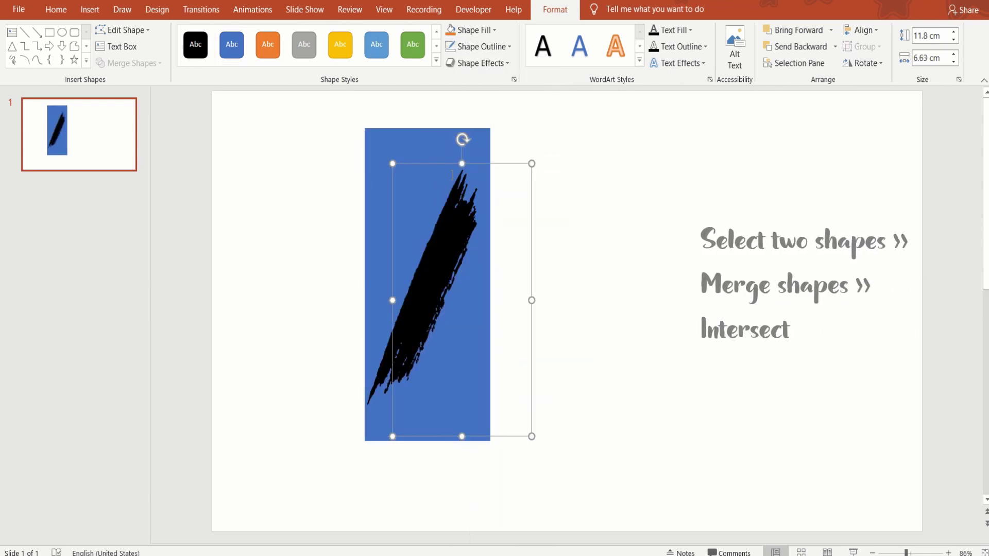
{"action": "left_click", "coordinate": [413, 139], "text": "shift"}
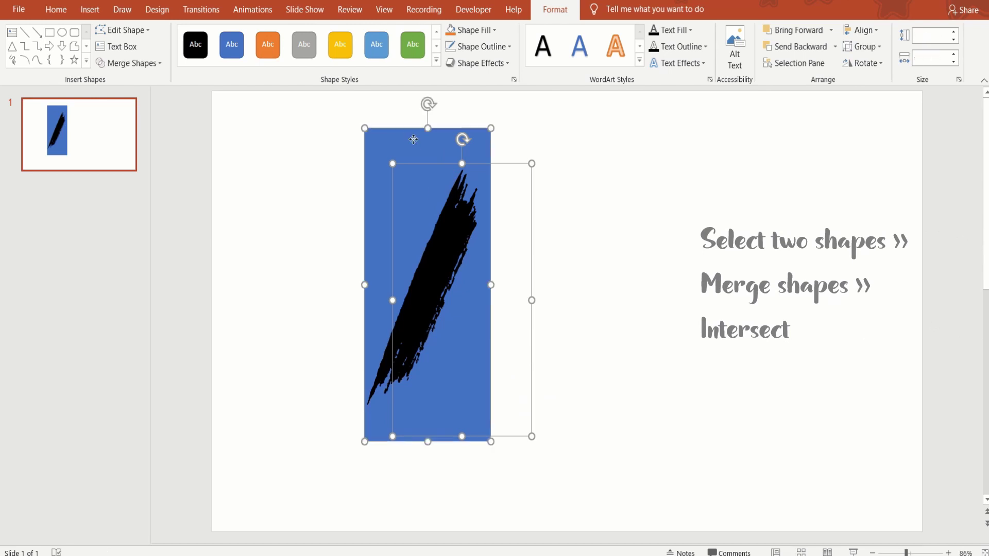
{"action": "left_click", "coordinate": [126, 63]}
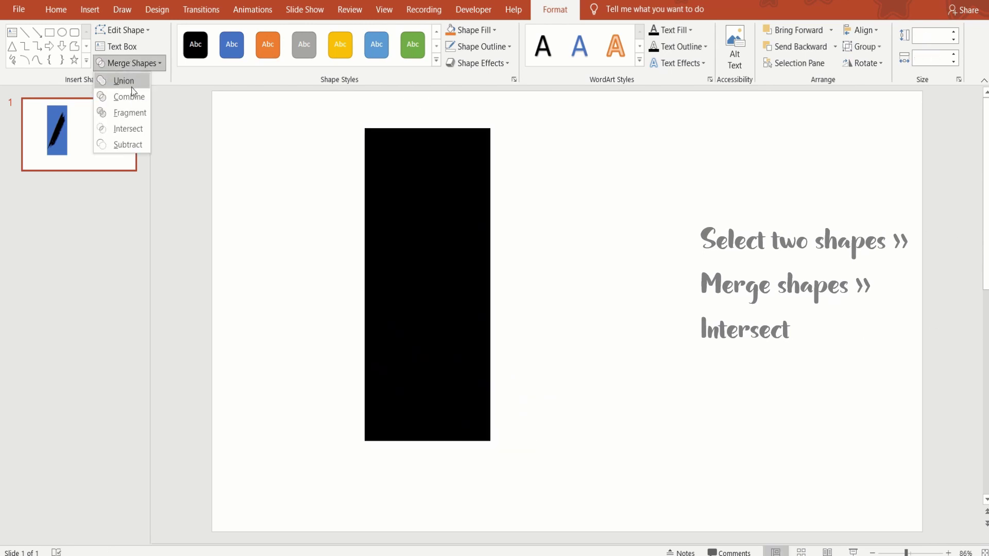
{"action": "left_click", "coordinate": [133, 129]}
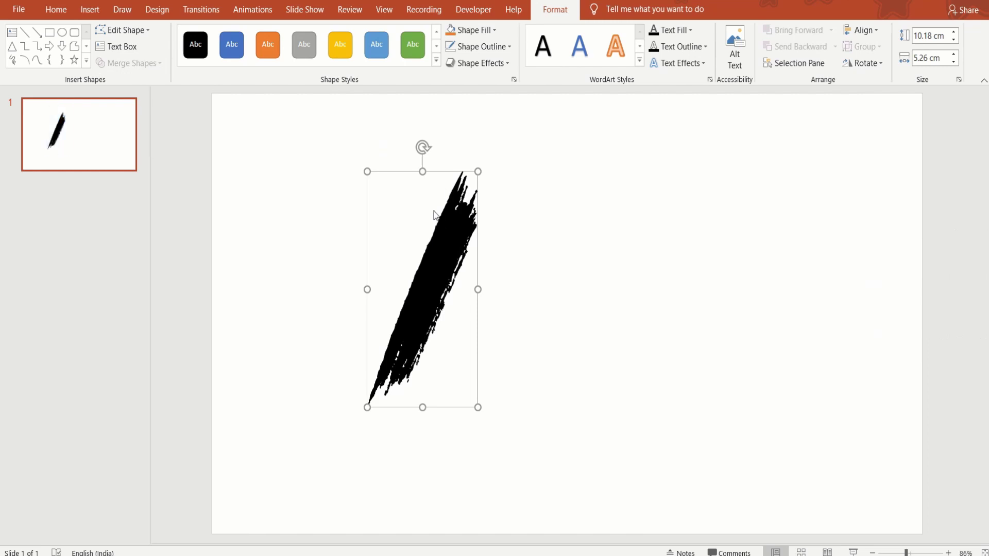
Step: Duplicate the brush shape with Ctrl+D into five strokes, staggering the copies so they overlap
{"action": "key", "text": "ctrl+d"}
{"action": "mouse_move", "coordinate": [454, 232]}
{"action": "left_mouse_down"}
{"action": "mouse_move", "coordinate": [494, 227]}
{"action": "mouse_move", "coordinate": [549, 284]}
{"action": "left_mouse_up"}
{"action": "left_click_drag", "start_coordinate": [462, 347], "coordinate": [537, 300]}
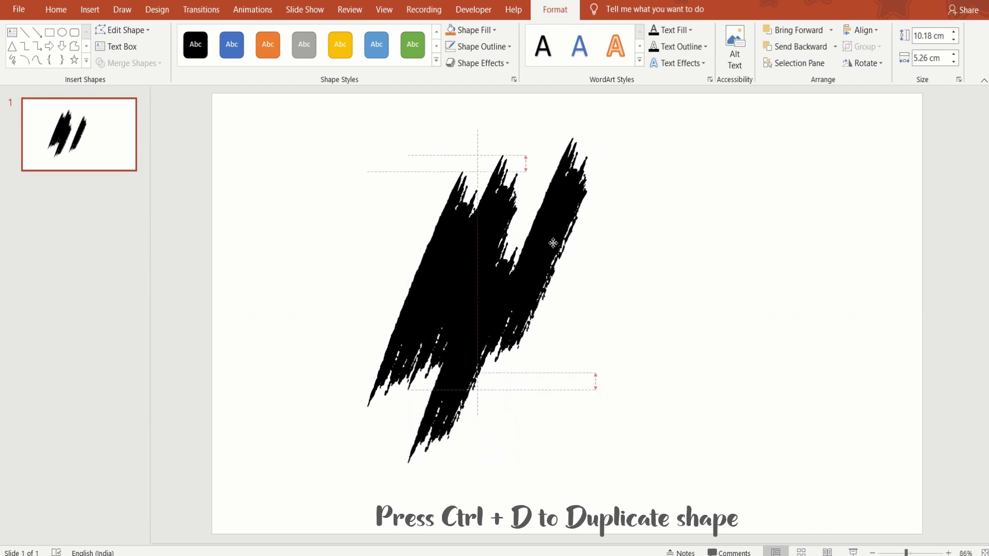
{"action": "key", "text": "ctrl+d"}
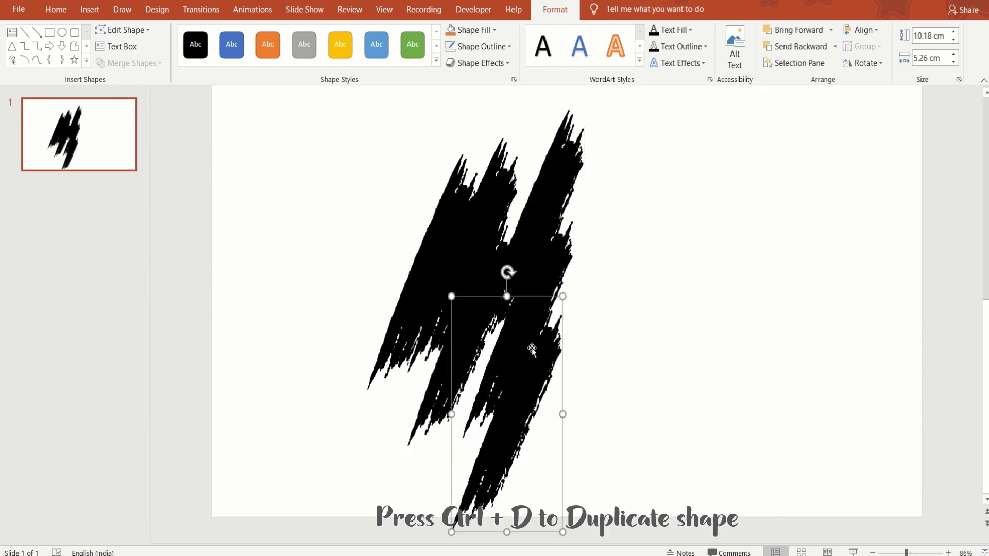
{"action": "left_click_drag", "start_coordinate": [530, 347], "coordinate": [610, 205]}
{"action": "key", "text": "ctrl+d"}
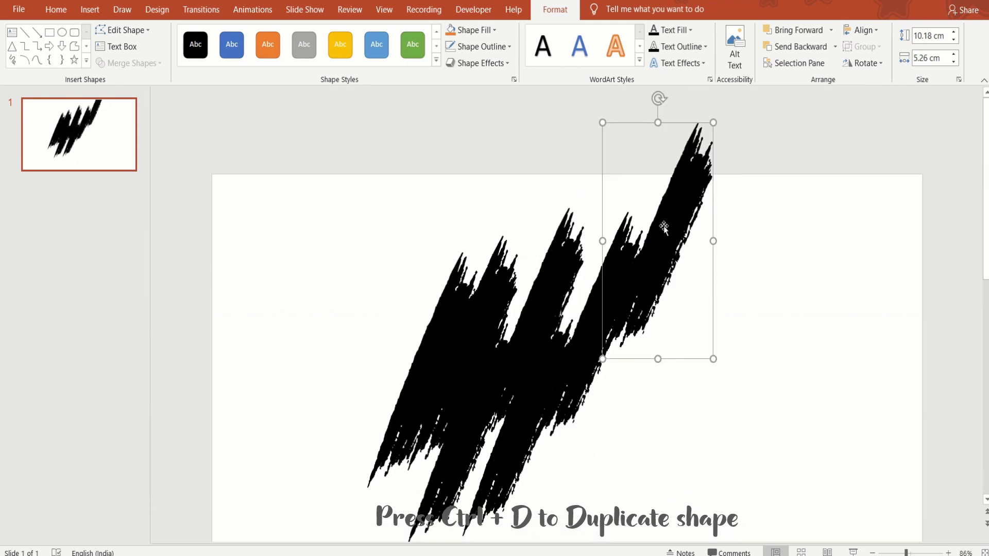
{"action": "left_click_drag", "start_coordinate": [669, 206], "coordinate": [597, 301]}
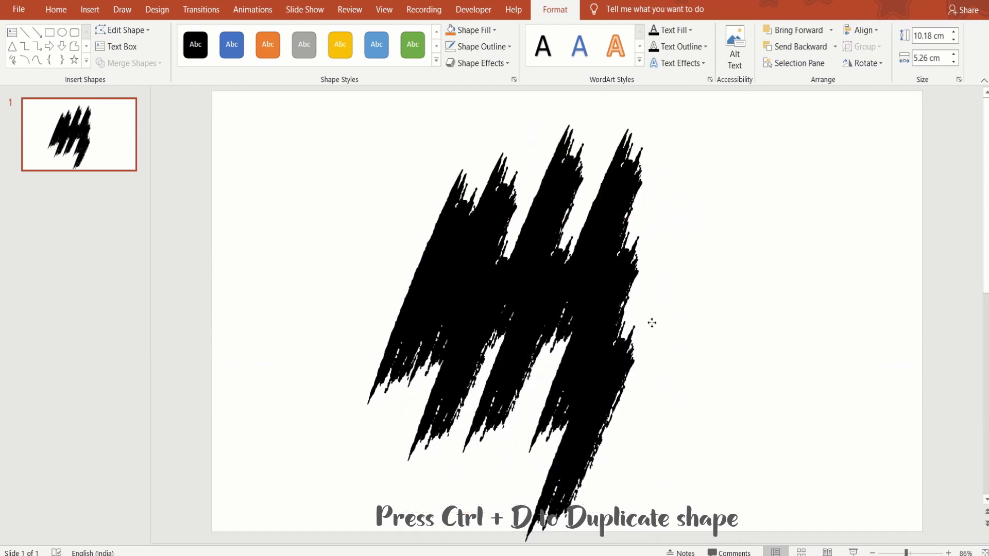
{"action": "key", "text": "ctrl+d"}
{"action": "mouse_move", "coordinate": [626, 297]}
{"action": "left_mouse_down"}
{"action": "mouse_move", "coordinate": [669, 233]}
{"action": "mouse_move", "coordinate": [622, 300]}
{"action": "left_mouse_up"}
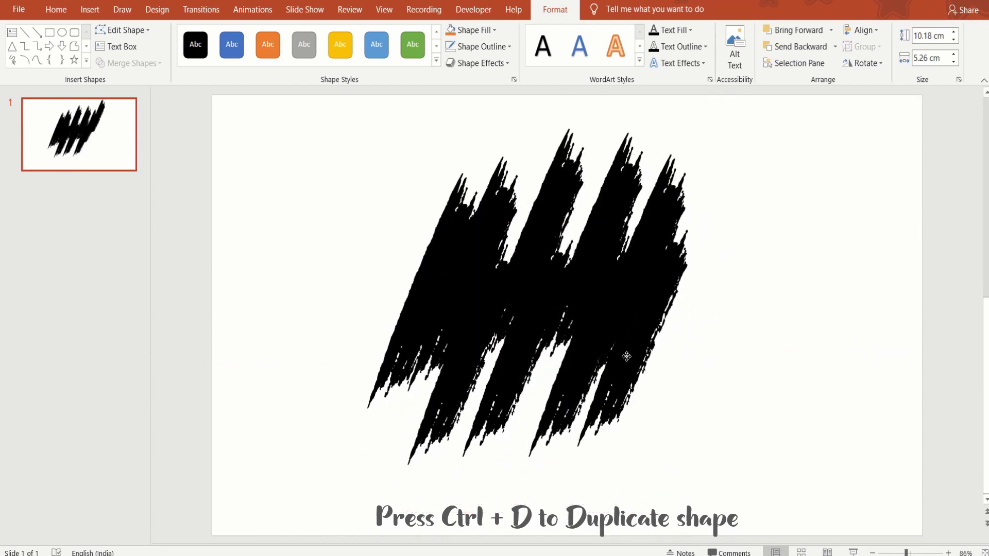
{"action": "key", "text": "Escape"}
Step: Enlarge the left stroke slightly, shift one stroke right, and rotate a middle stroke
{"action": "left_click", "coordinate": [454, 309]}
{"action": "left_click_drag", "start_coordinate": [518, 225], "coordinate": [532, 196]}
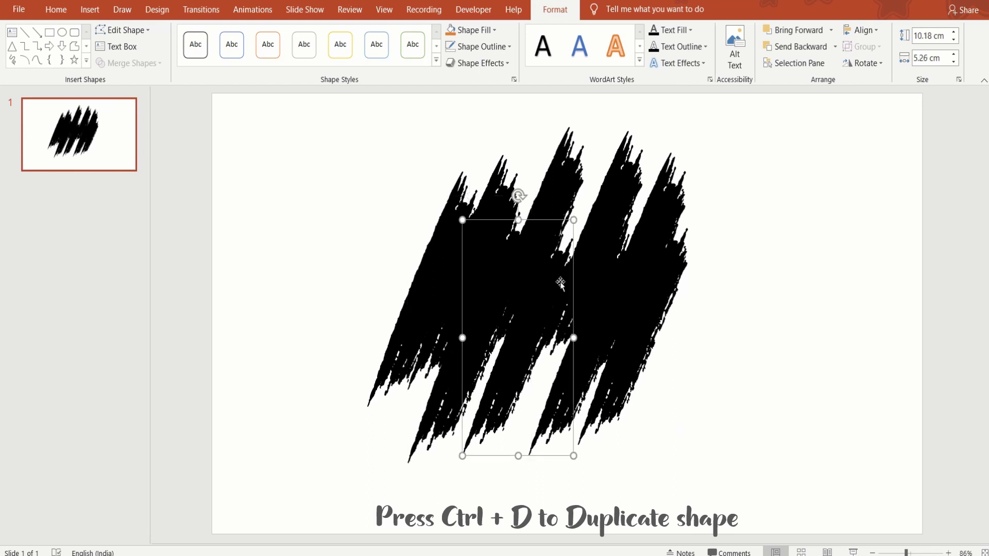
{"action": "left_click", "coordinate": [704, 329]}
{"action": "left_click_drag", "start_coordinate": [556, 271], "coordinate": [630, 380]}
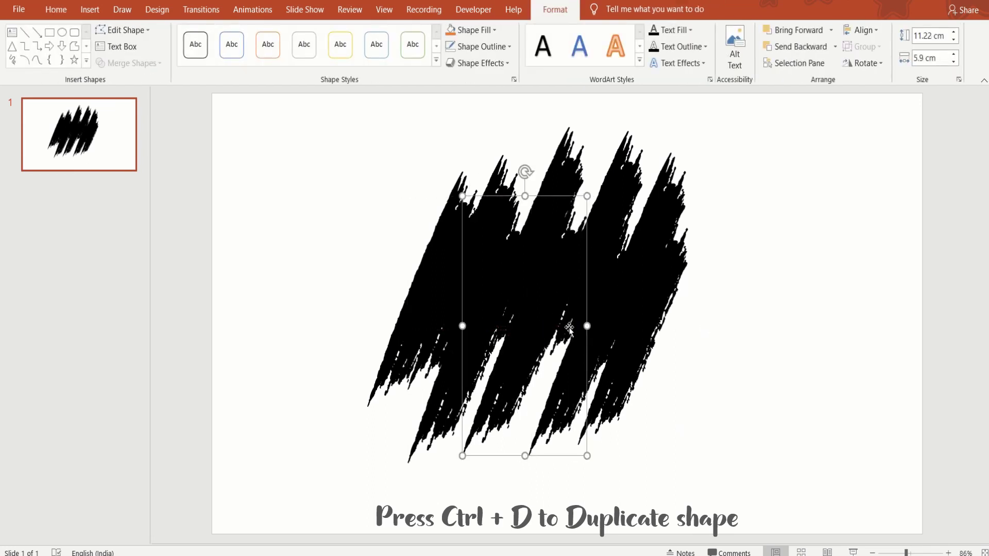
{"action": "left_click", "coordinate": [718, 397]}
{"action": "left_click", "coordinate": [525, 257]}
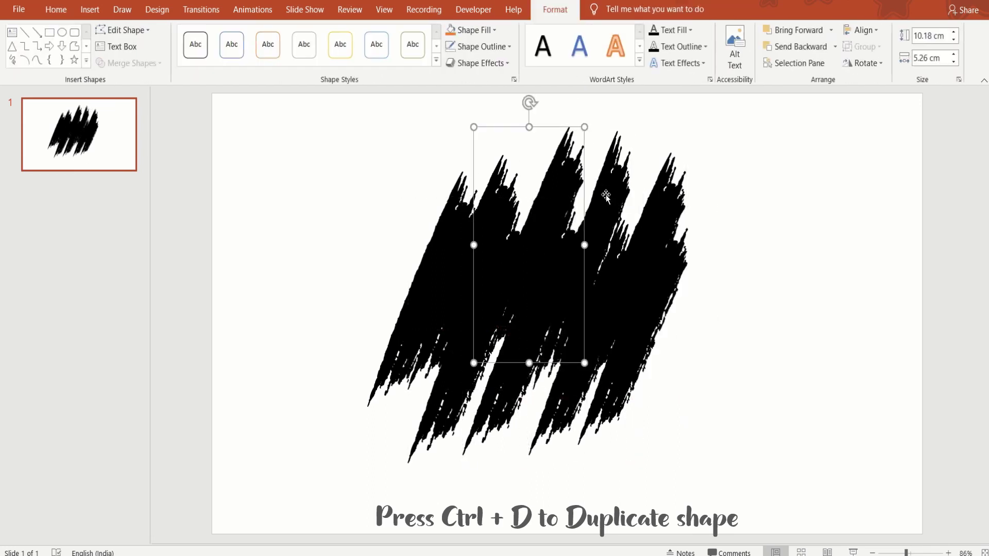
{"action": "left_click", "coordinate": [592, 232]}
{"action": "left_click_drag", "start_coordinate": [580, 106], "coordinate": [602, 112]}
Step: Shift the rightmost stroke up-right, then select all strokes and group them with Ctrl+G
{"action": "left_click", "coordinate": [812, 296]}
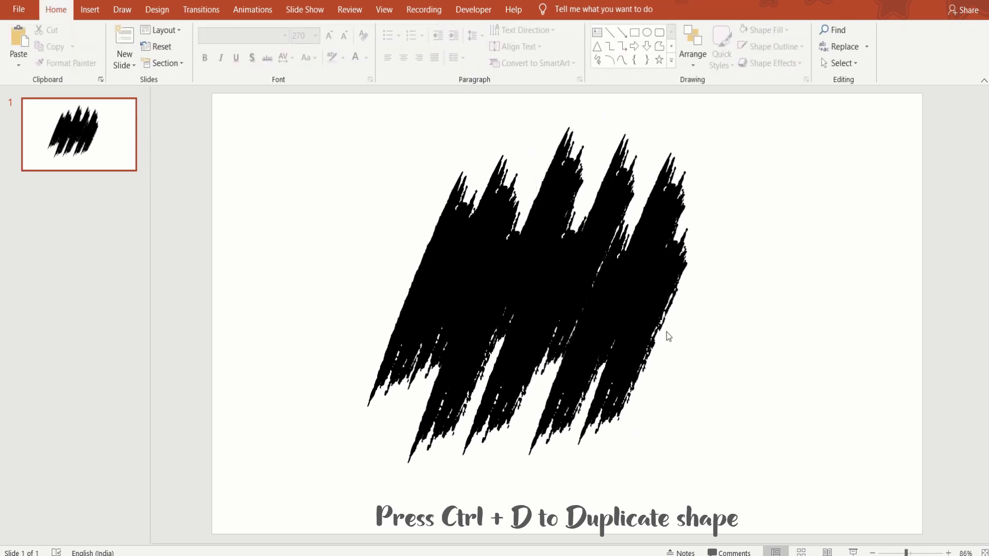
{"action": "left_click", "coordinate": [644, 291]}
{"action": "mouse_move", "coordinate": [644, 292]}
{"action": "left_mouse_down"}
{"action": "mouse_move", "coordinate": [679, 322]}
{"action": "mouse_move", "coordinate": [719, 268]}
{"action": "left_mouse_up"}
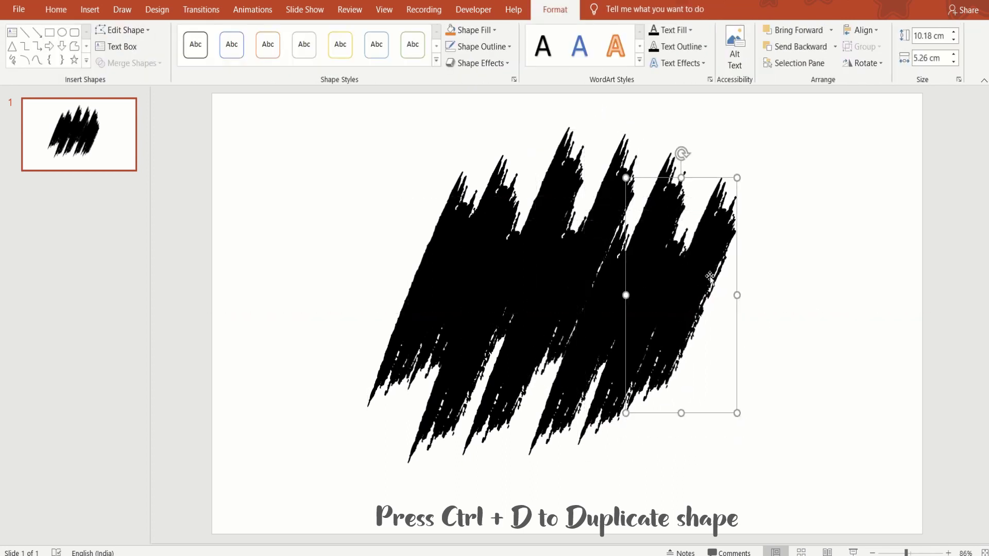
{"action": "left_click", "coordinate": [286, 103]}
{"action": "mouse_move", "coordinate": [323, 107]}
{"action": "left_mouse_down"}
{"action": "mouse_move", "coordinate": [565, 393]}
{"action": "mouse_move", "coordinate": [849, 508]}
{"action": "left_mouse_up"}
{"action": "key", "text": "ctrl+g"}
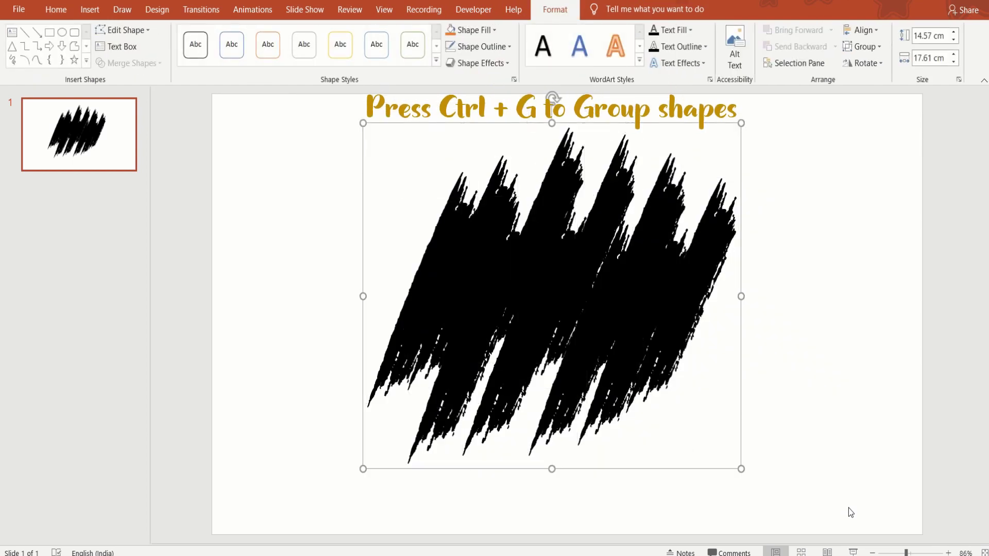
Step: Insert a picture from this device, browsing to Downloads and selecting its first file
{"action": "left_click", "coordinate": [843, 341]}
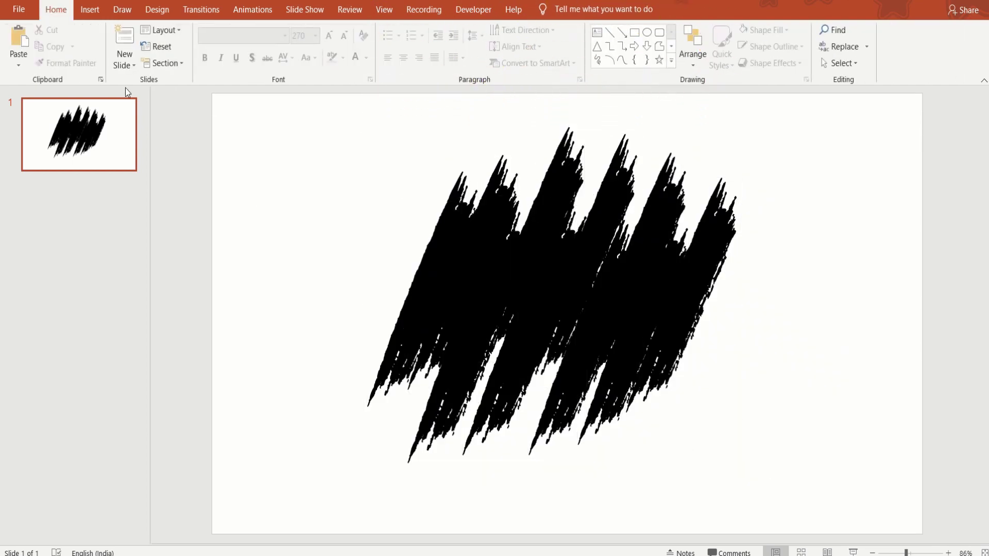
{"action": "left_click", "coordinate": [90, 18]}
{"action": "left_click", "coordinate": [94, 43]}
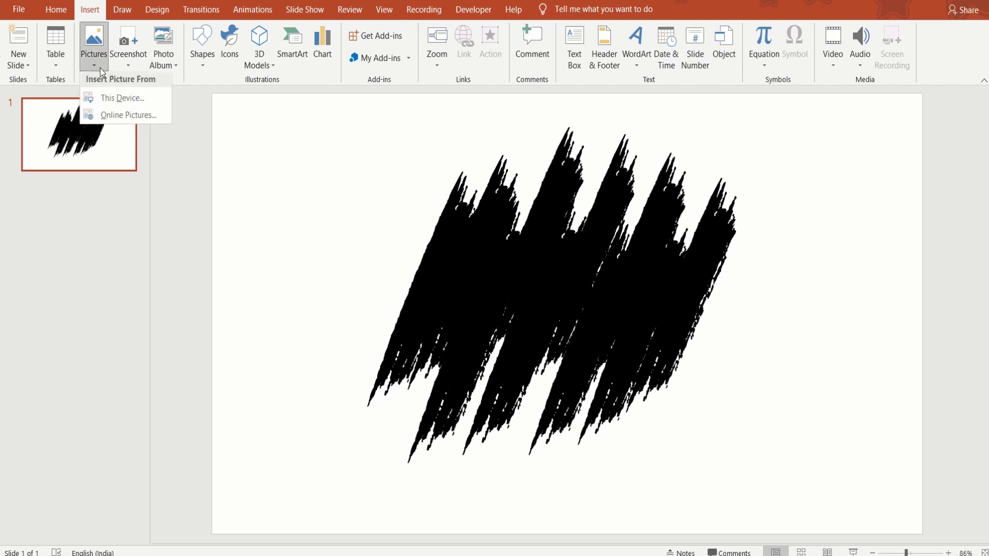
{"action": "left_click", "coordinate": [113, 100]}
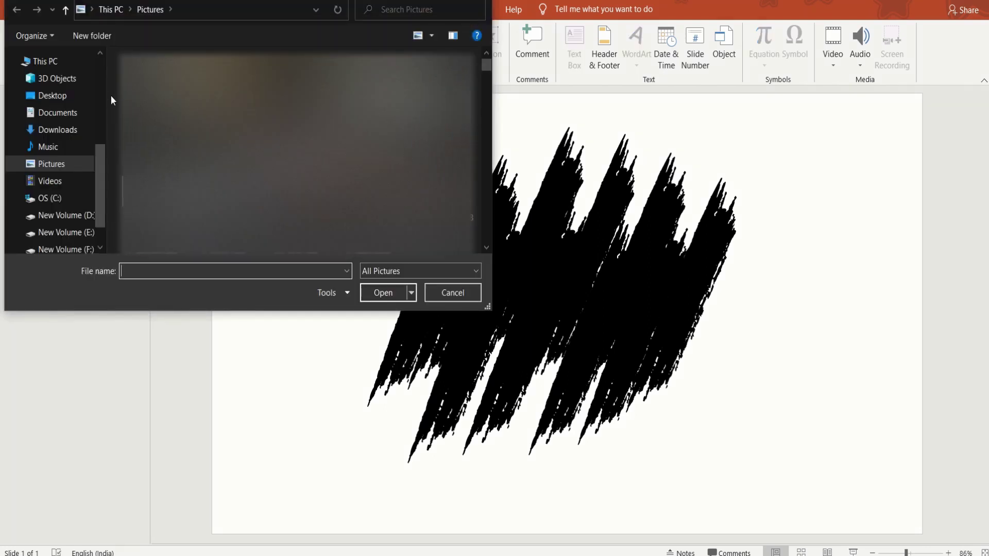
{"action": "left_click", "coordinate": [76, 112]}
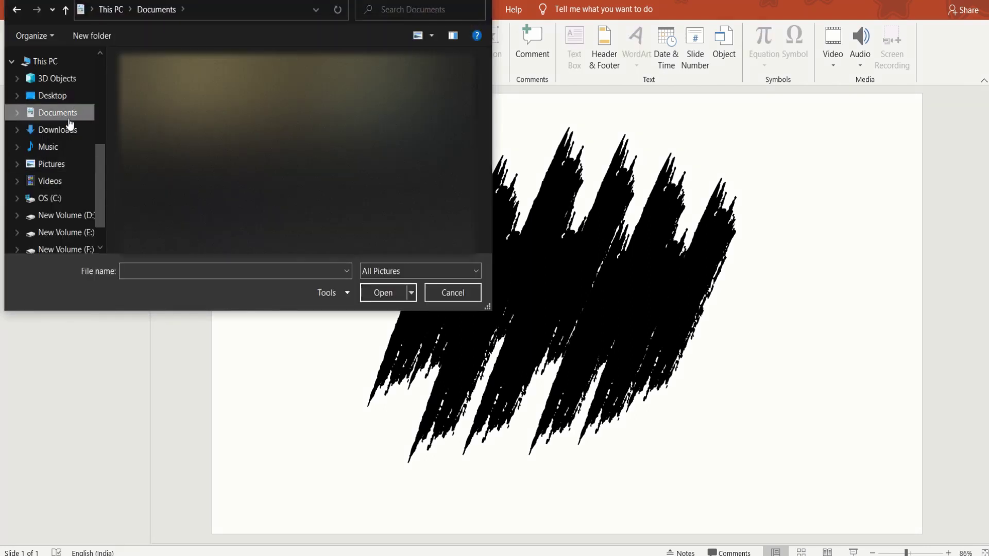
{"action": "left_click", "coordinate": [70, 129]}
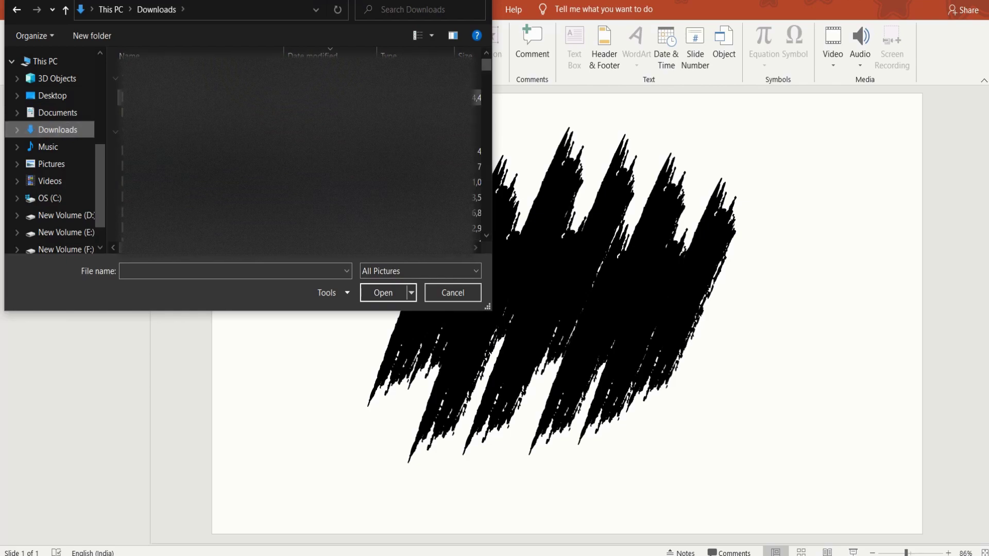
{"action": "left_click", "coordinate": [215, 97]}
Step: Insert the winter photo, send it to back, and align it with the slide's left edge
{"action": "double_click", "coordinate": [215, 97]}
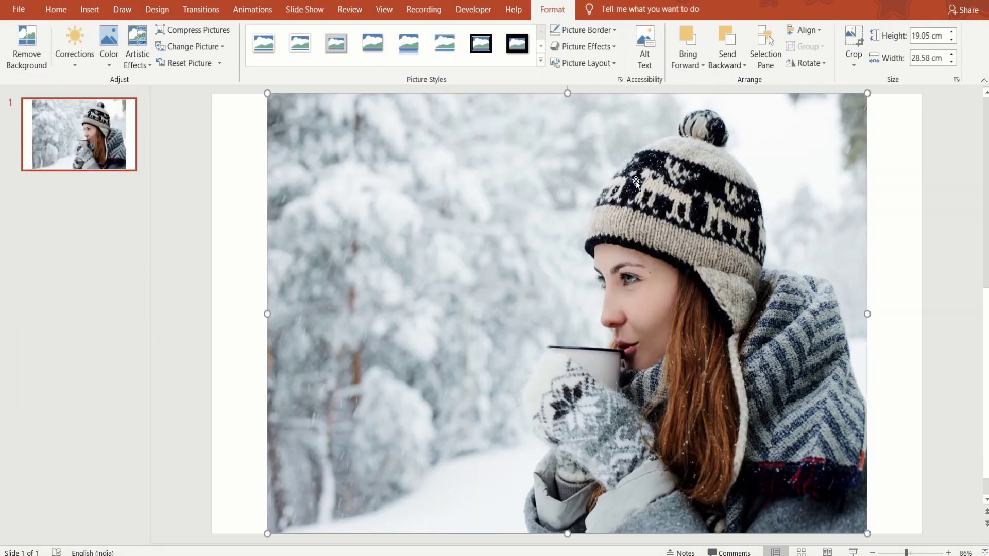
{"action": "right_click", "coordinate": [635, 181]}
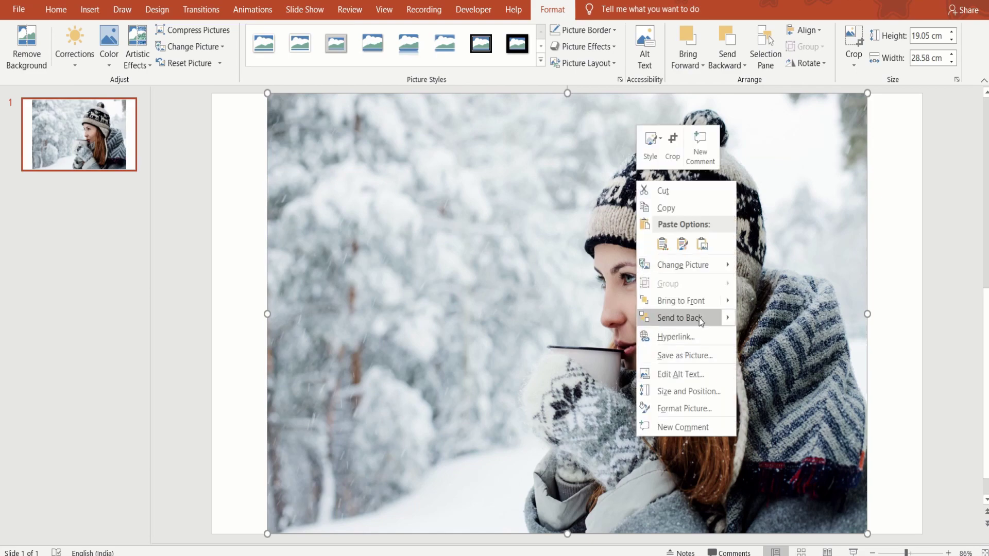
{"action": "left_click", "coordinate": [680, 317]}
{"action": "left_click_drag", "start_coordinate": [795, 298], "coordinate": [741, 297]}
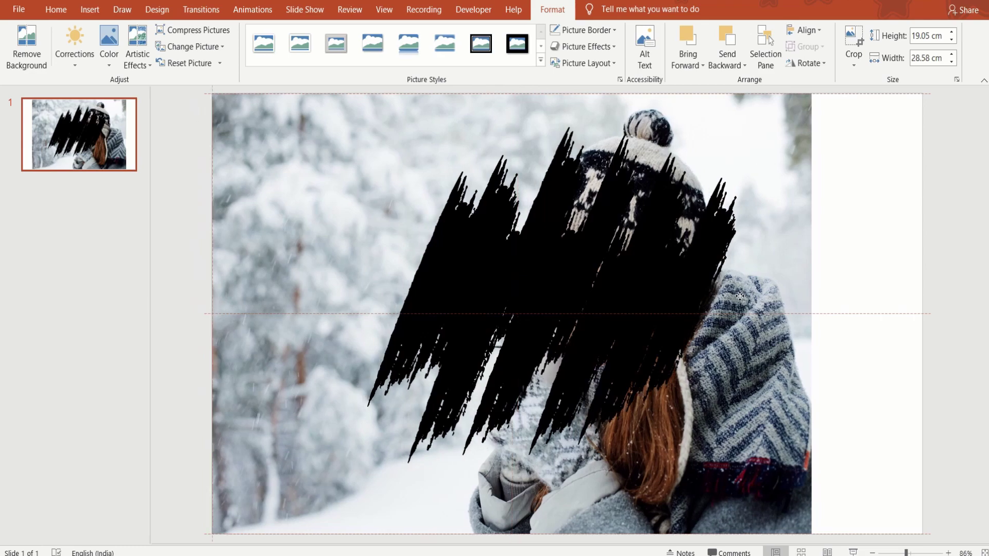
{"action": "mouse_move", "coordinate": [650, 283]}
{"action": "left_mouse_down"}
{"action": "mouse_move", "coordinate": [703, 267]}
{"action": "mouse_move", "coordinate": [689, 260]}
{"action": "left_mouse_up"}
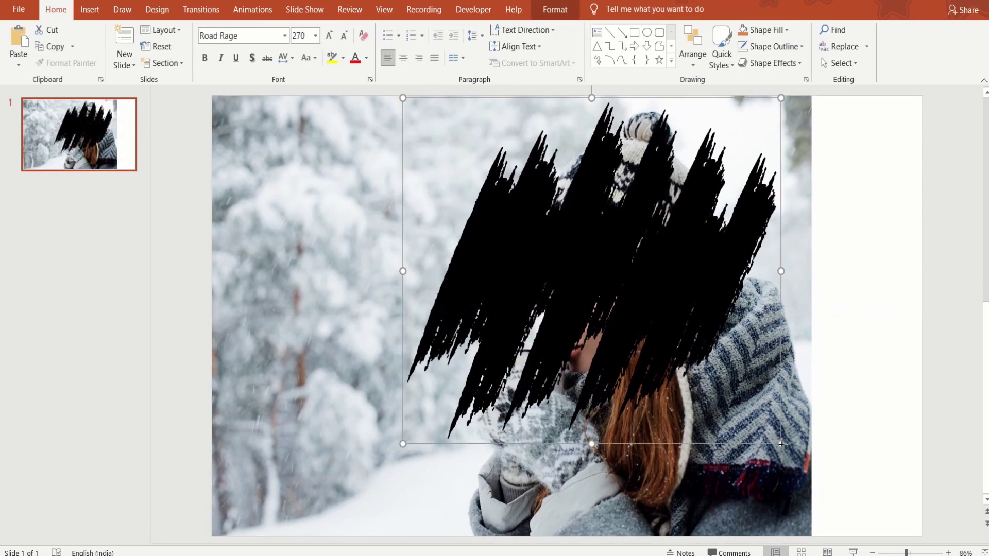
Step: Enlarge the brush-stroke cluster and move it up-left over the woman's head
{"action": "left_click_drag", "start_coordinate": [781, 443], "coordinate": [821, 554]}
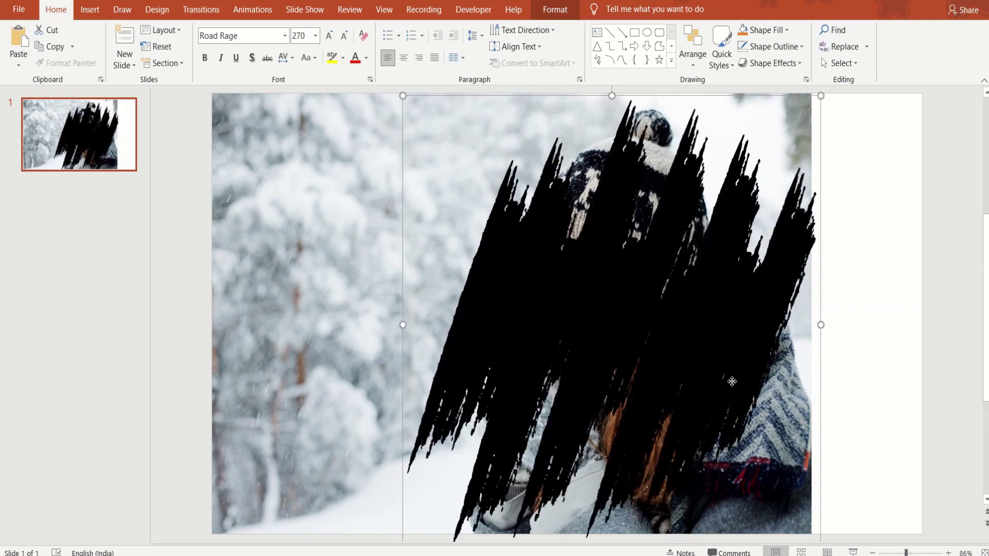
{"action": "left_click_drag", "start_coordinate": [732, 381], "coordinate": [726, 359]}
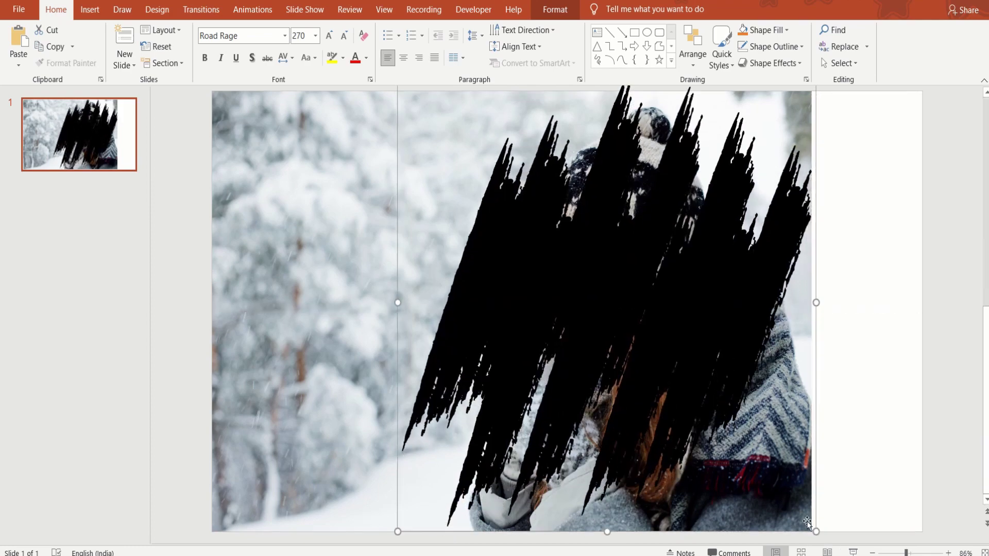
{"action": "left_click_drag", "start_coordinate": [815, 532], "coordinate": [844, 554]}
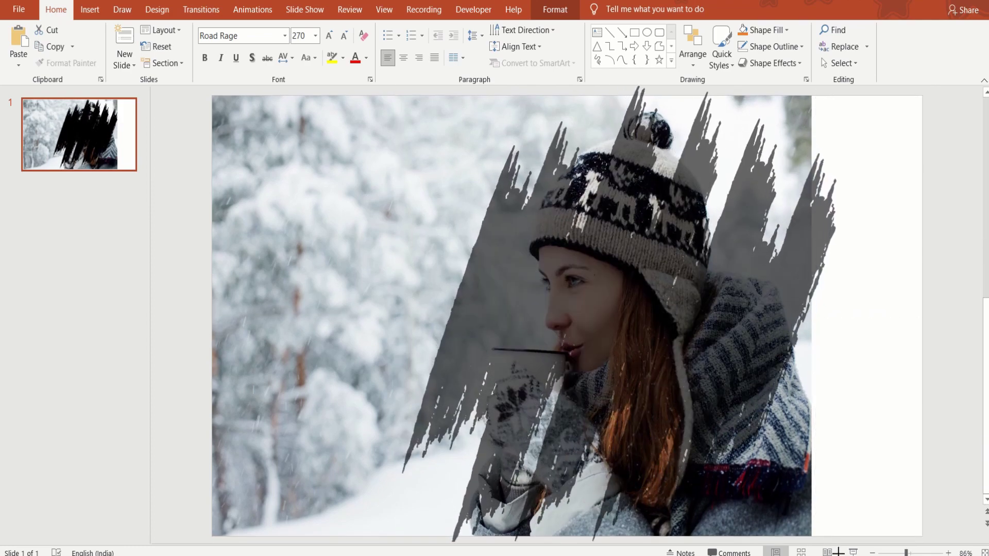
{"action": "left_click_drag", "start_coordinate": [735, 416], "coordinate": [720, 407]}
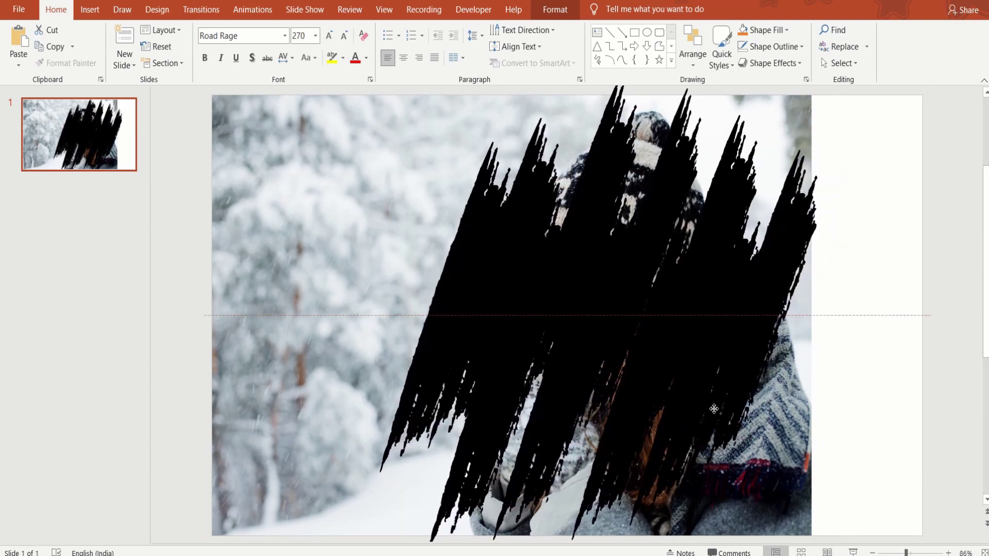
Step: Crop the left portion off the winter photo, leaving it 20.26 cm wide
{"action": "left_click", "coordinate": [858, 389]}
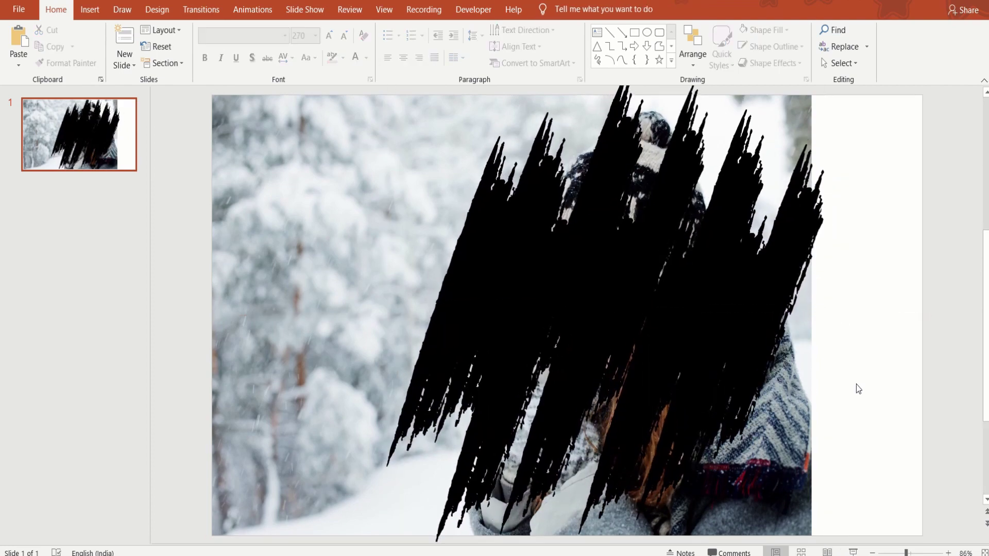
{"action": "left_click", "coordinate": [306, 232]}
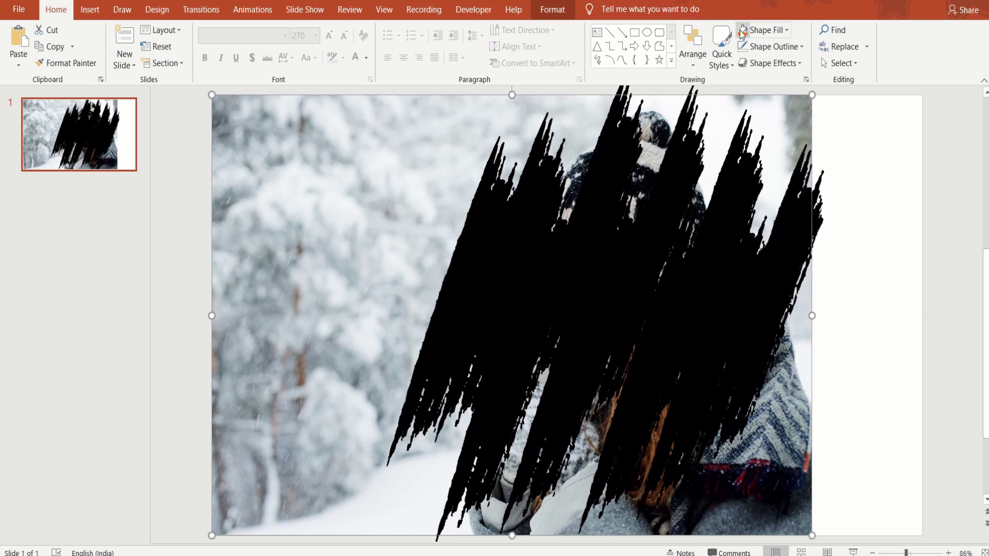
{"action": "left_click", "coordinate": [549, 4]}
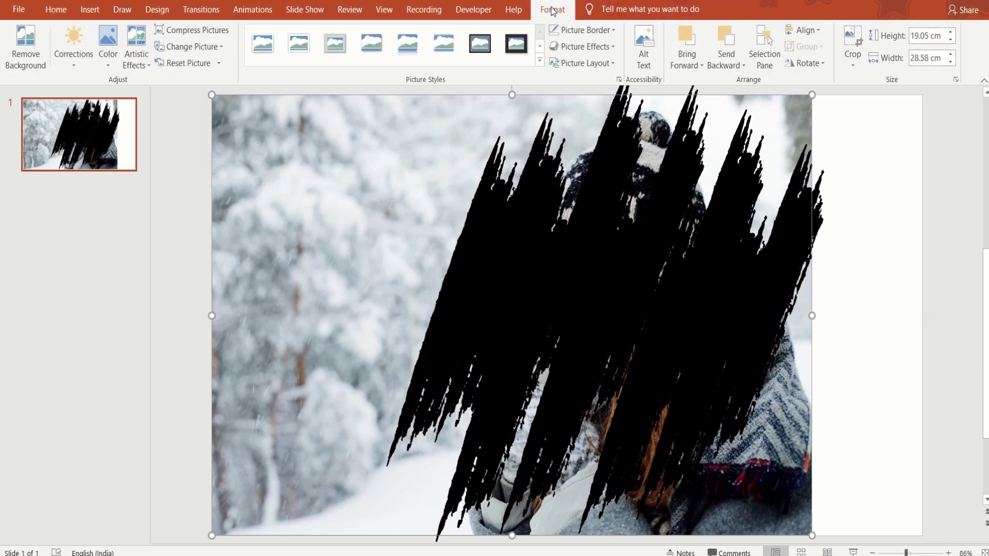
{"action": "left_click", "coordinate": [851, 42]}
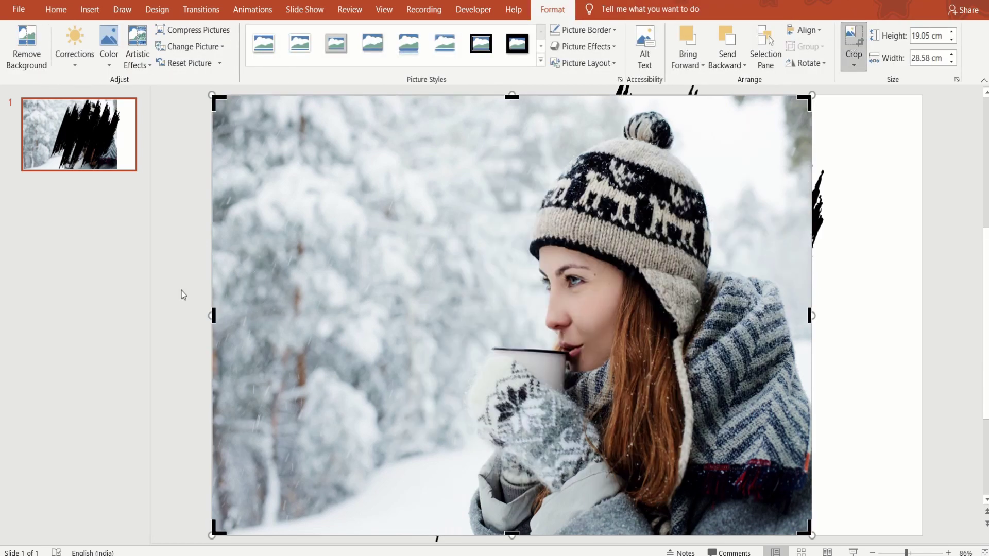
{"action": "left_click_drag", "start_coordinate": [213, 315], "coordinate": [388, 316]}
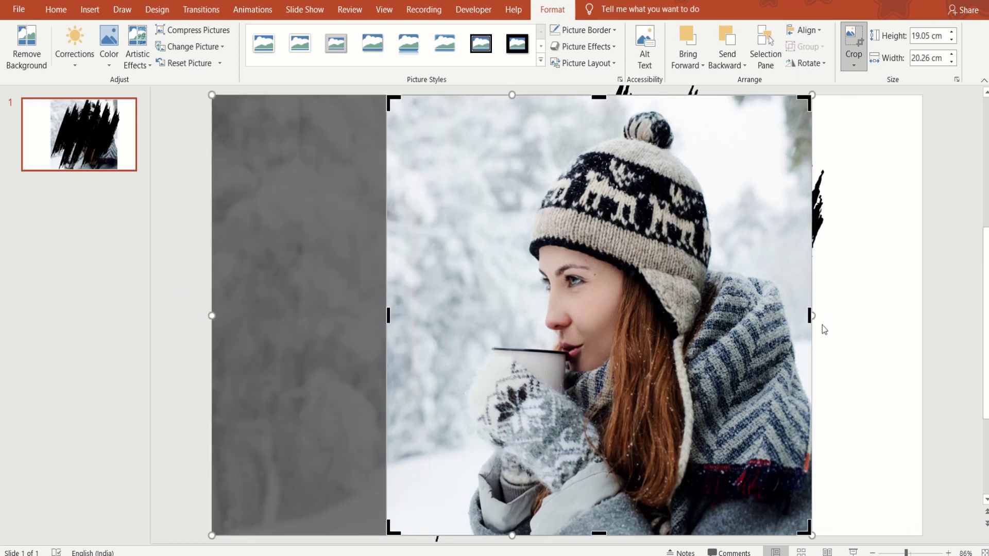
{"action": "left_click", "coordinate": [880, 360]}
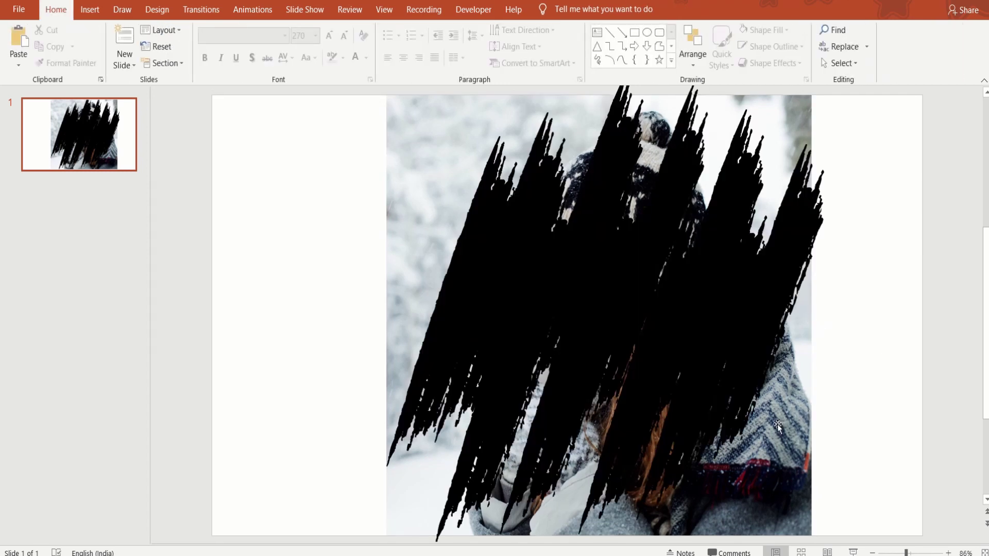
{"action": "left_click_drag", "start_coordinate": [777, 425], "coordinate": [782, 424]}
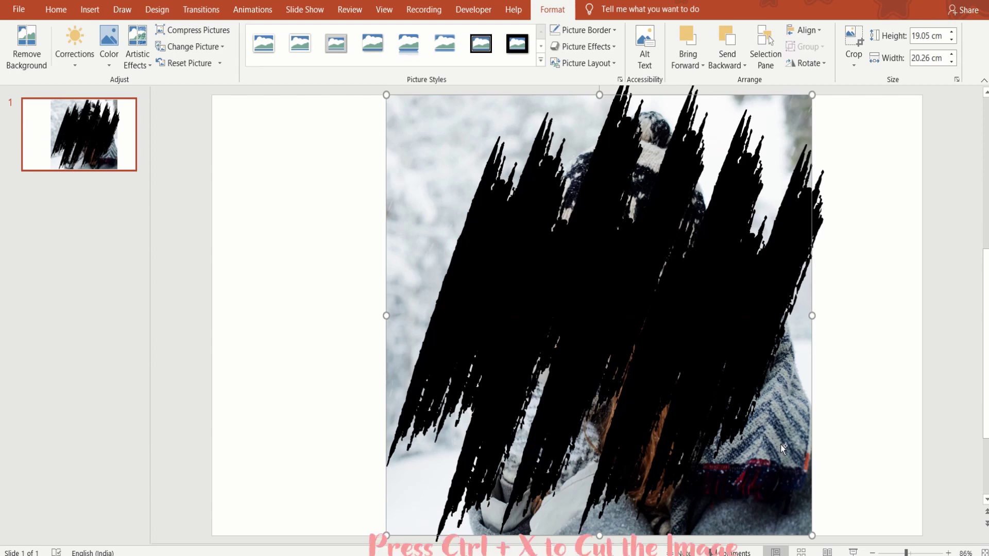
Step: Cut the photo with Ctrl+X and move the black brush strokes toward the slide centre
{"action": "key", "text": "ctrl+x"}
{"action": "left_click", "coordinate": [718, 329]}
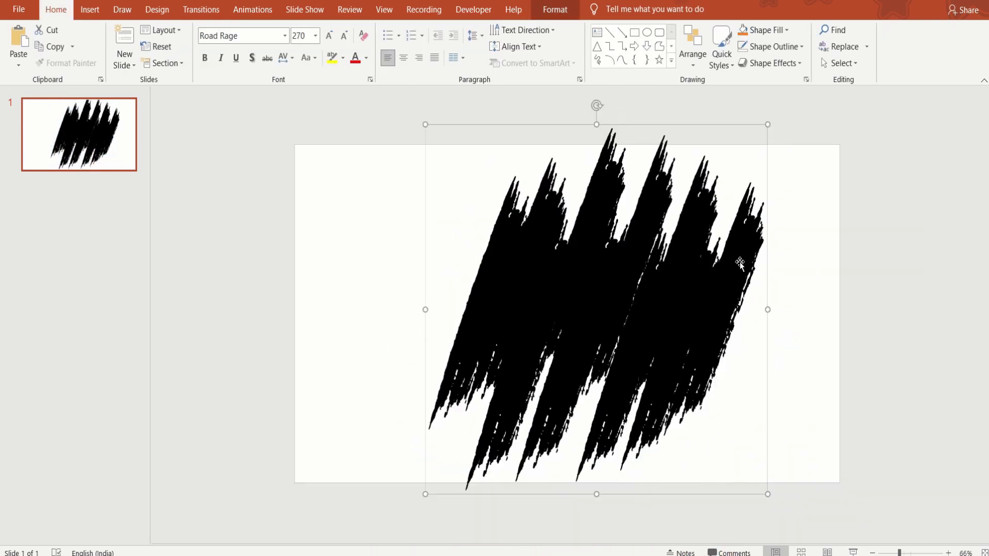
{"action": "scroll", "coordinate": [740, 264], "scroll_direction": "down", "scroll_amount": 2}
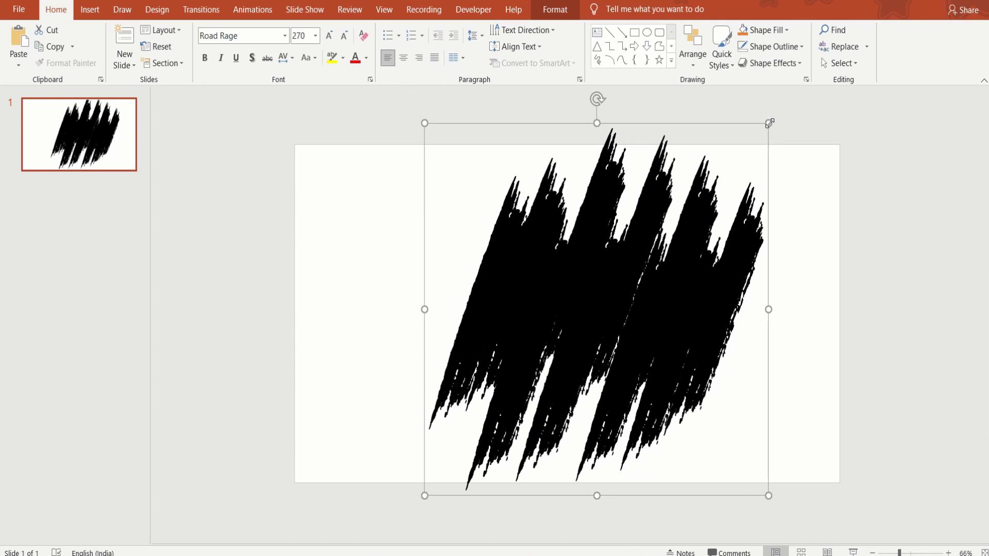
{"action": "left_click_drag", "start_coordinate": [769, 124], "coordinate": [754, 144]}
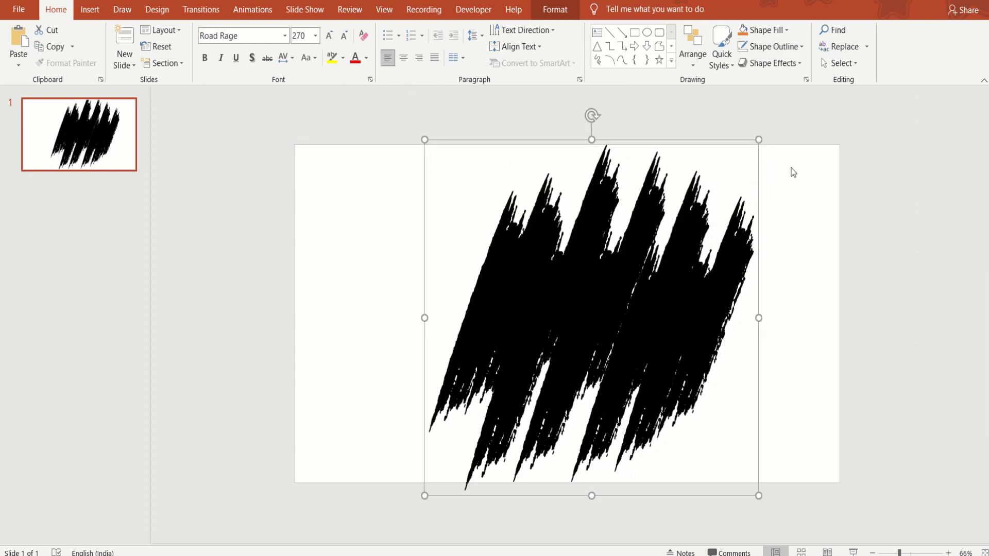
{"action": "left_click", "coordinate": [815, 243]}
{"action": "left_click", "coordinate": [641, 298]}
Step: Give the brush strokes a picture fill using the clipboard photo via Format Shape
{"action": "right_click", "coordinate": [641, 298]}
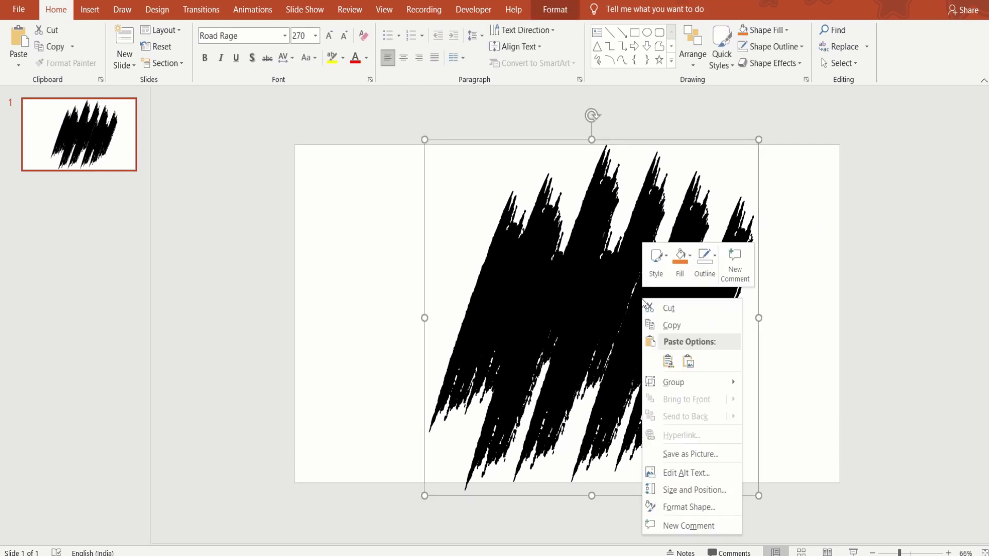
{"action": "left_click", "coordinate": [679, 507]}
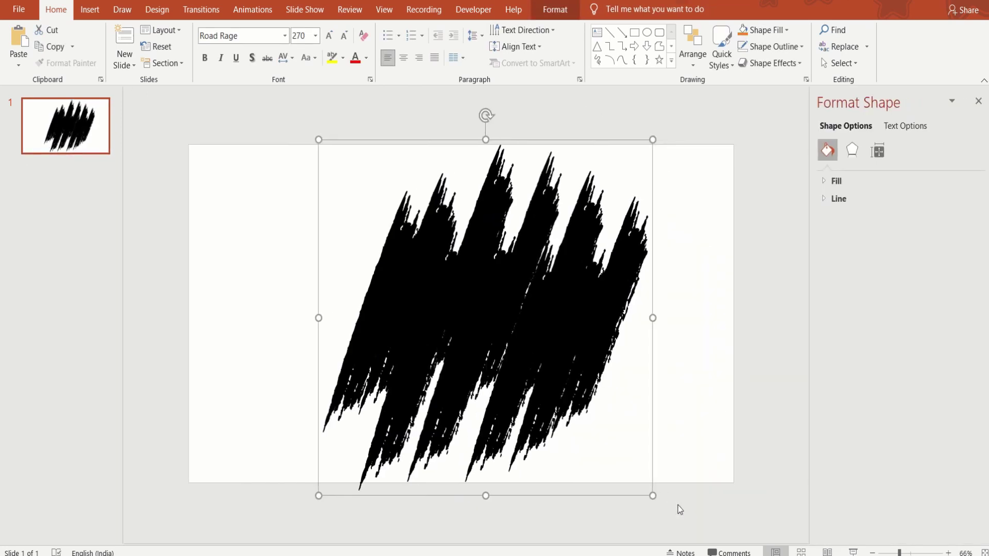
{"action": "left_click", "coordinate": [836, 180]}
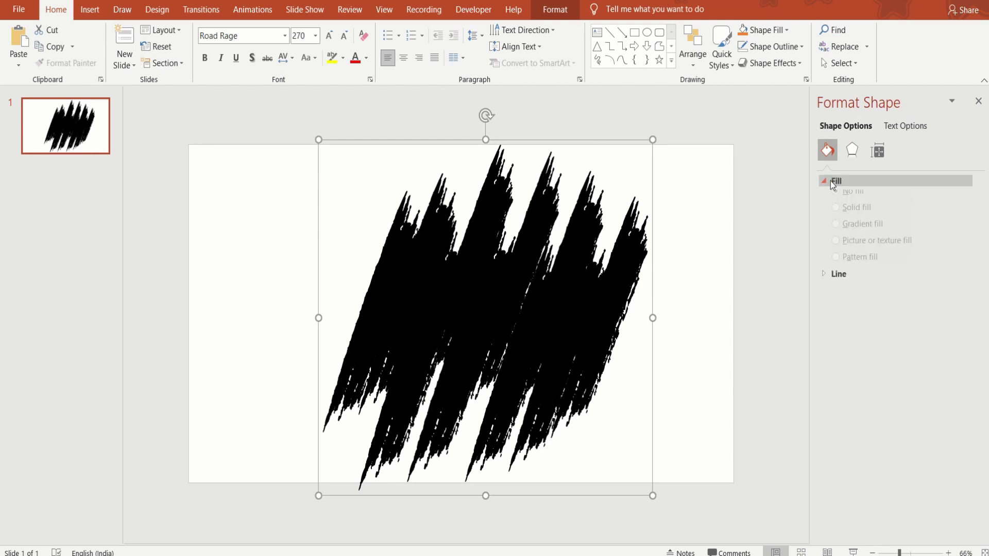
{"action": "left_click", "coordinate": [835, 252]}
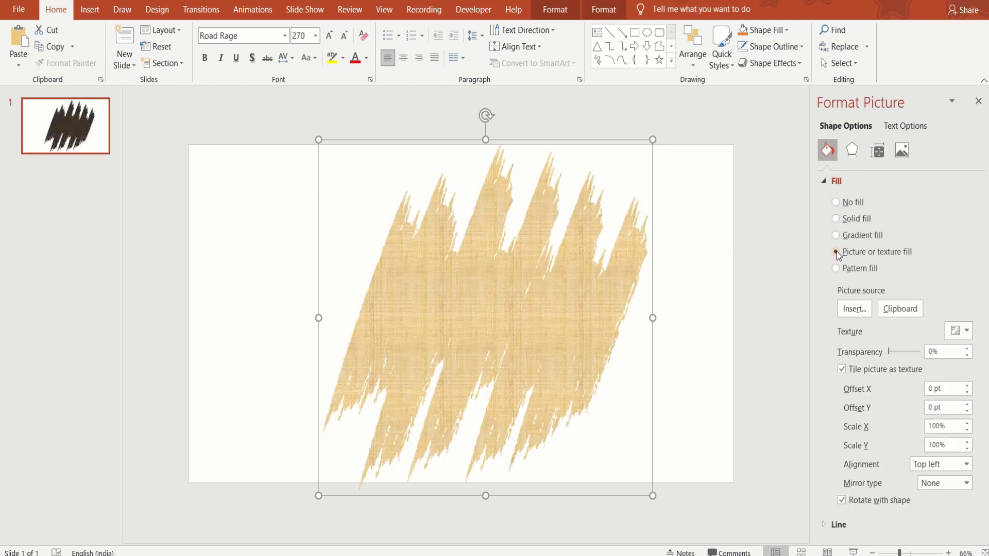
{"action": "left_click", "coordinate": [914, 312]}
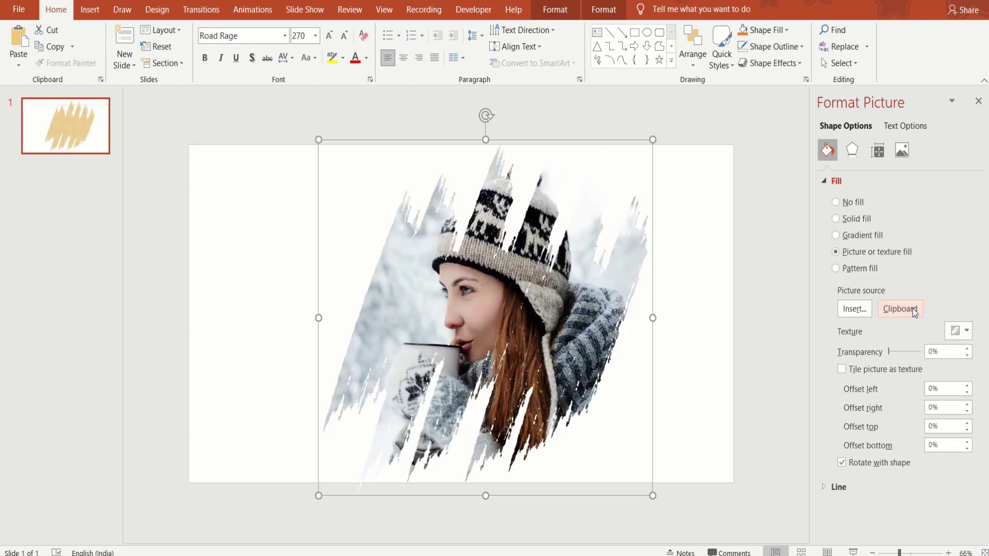
{"action": "left_click", "coordinate": [705, 328]}
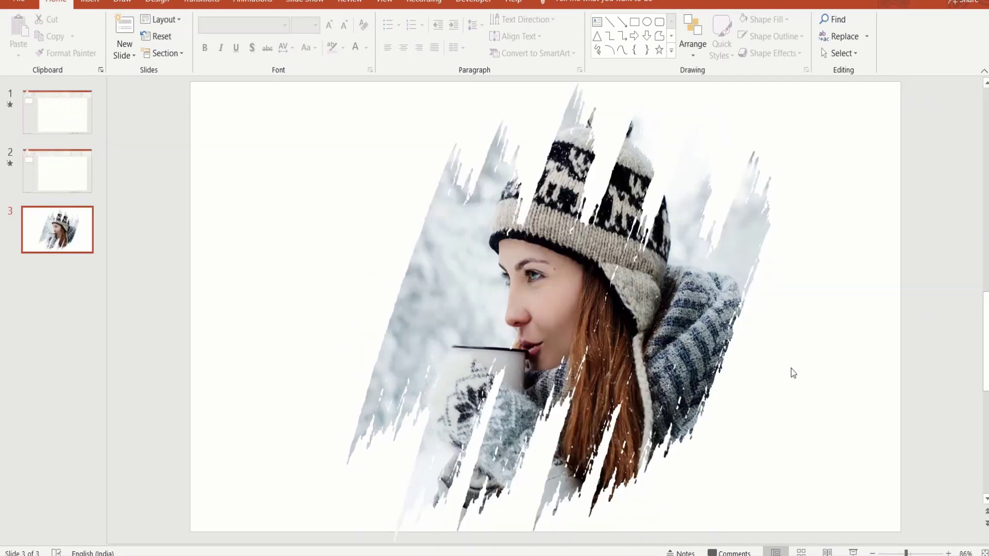
Step: Apply a gradient background and eyedrop a grey-blue from the photo for the first stop
{"action": "right_click", "coordinate": [793, 370]}
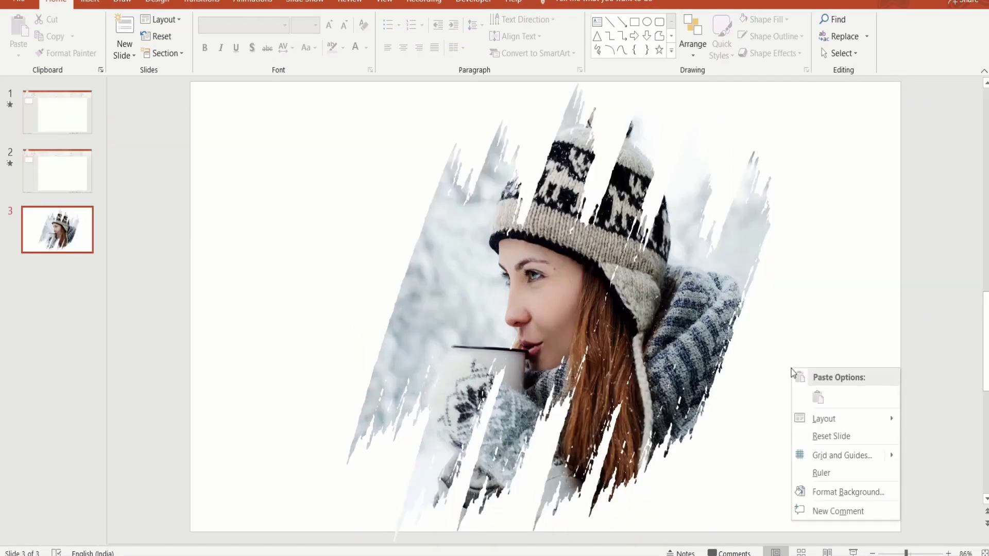
{"action": "left_click", "coordinate": [806, 493]}
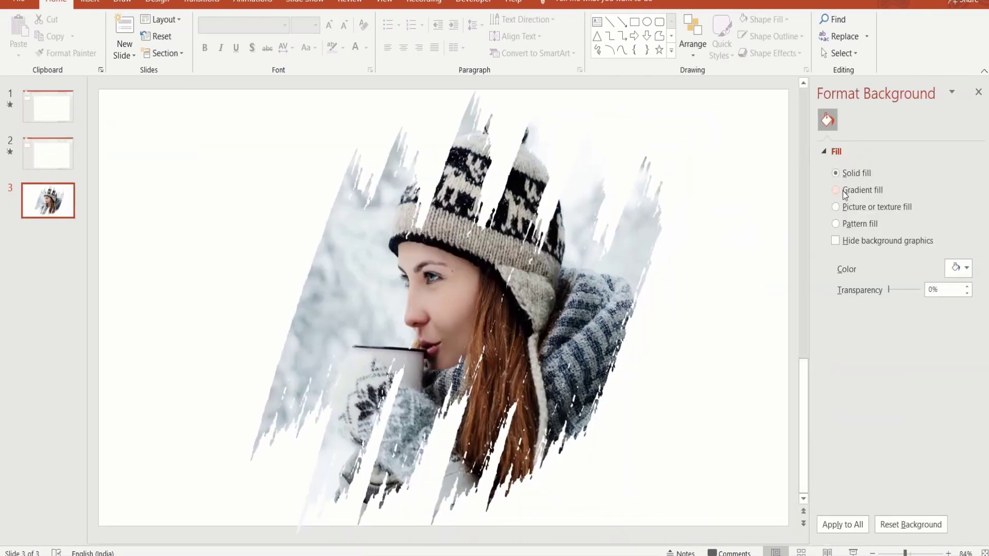
{"action": "left_click", "coordinate": [835, 191]}
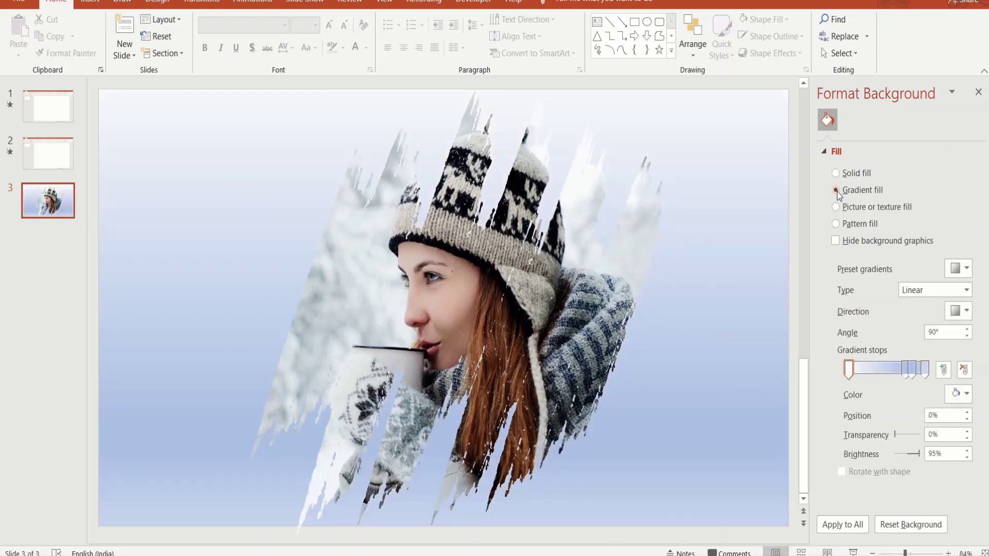
{"action": "left_click", "coordinate": [849, 370]}
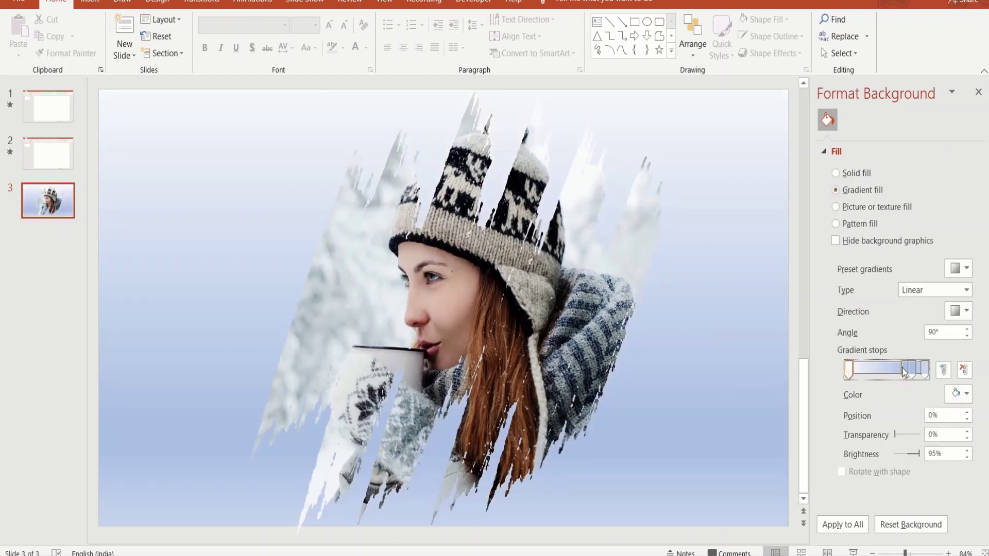
{"action": "mouse_move", "coordinate": [904, 372]}
{"action": "left_mouse_down"}
{"action": "mouse_move", "coordinate": [875, 372]}
{"action": "mouse_move", "coordinate": [890, 383]}
{"action": "mouse_move", "coordinate": [947, 386]}
{"action": "left_mouse_up"}
{"action": "left_click", "coordinate": [970, 395]}
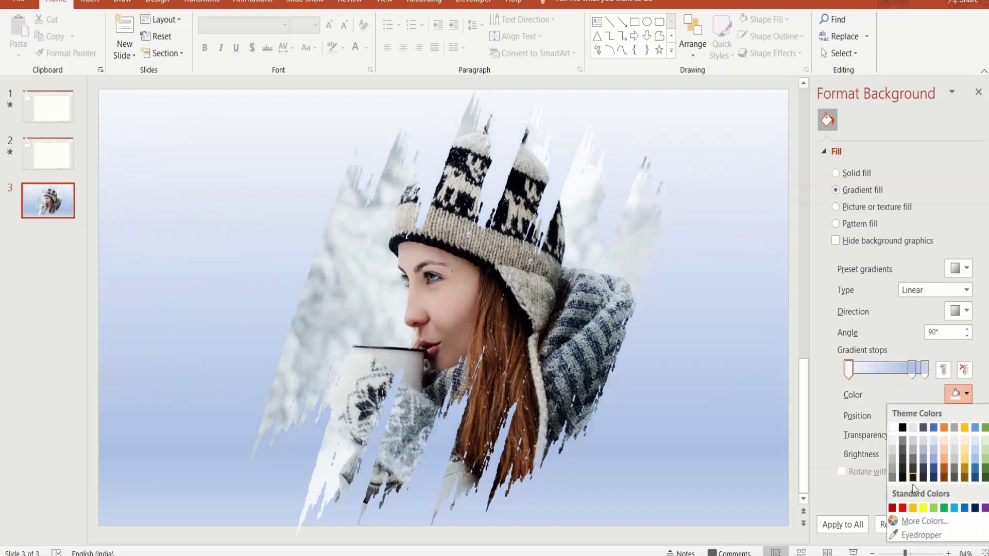
{"action": "left_click", "coordinate": [921, 536]}
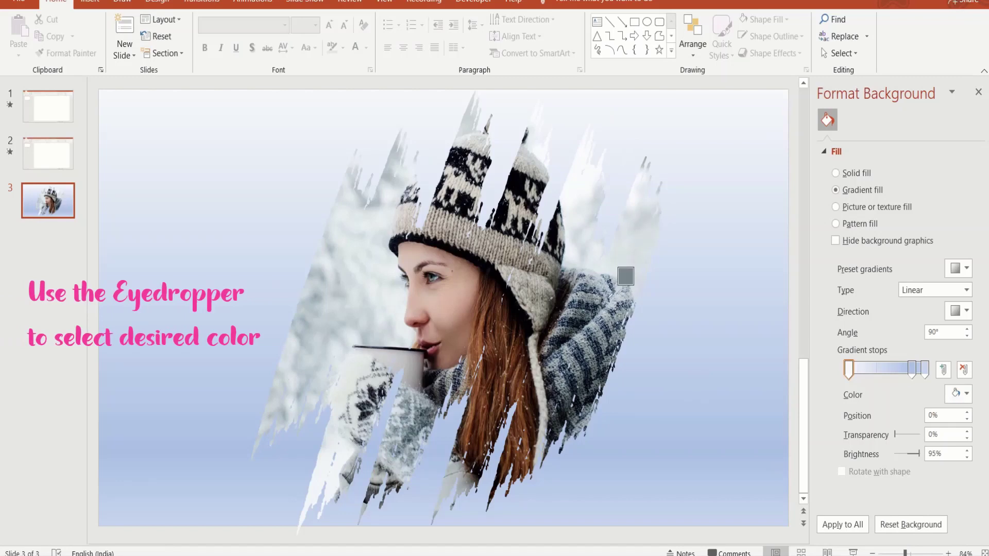
{"action": "left_click", "coordinate": [615, 297]}
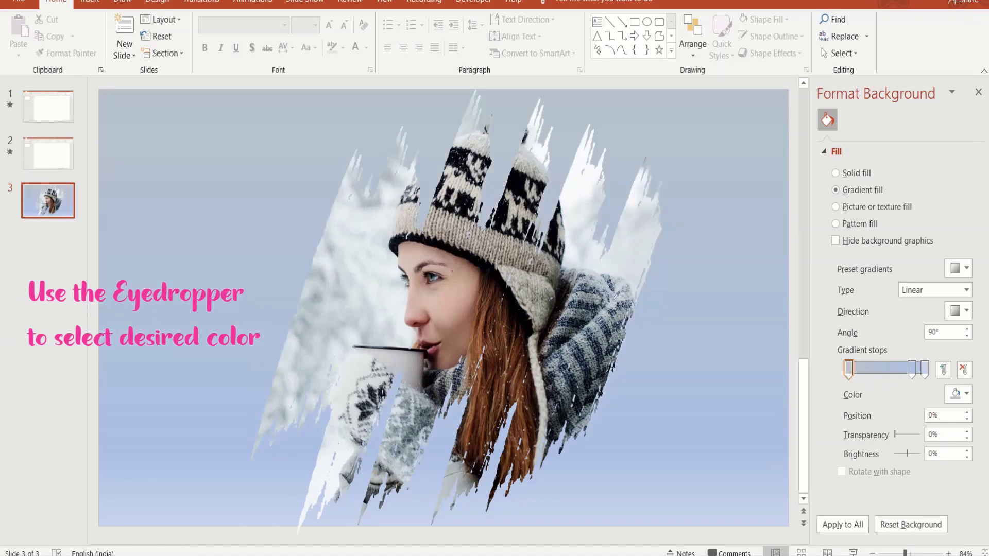